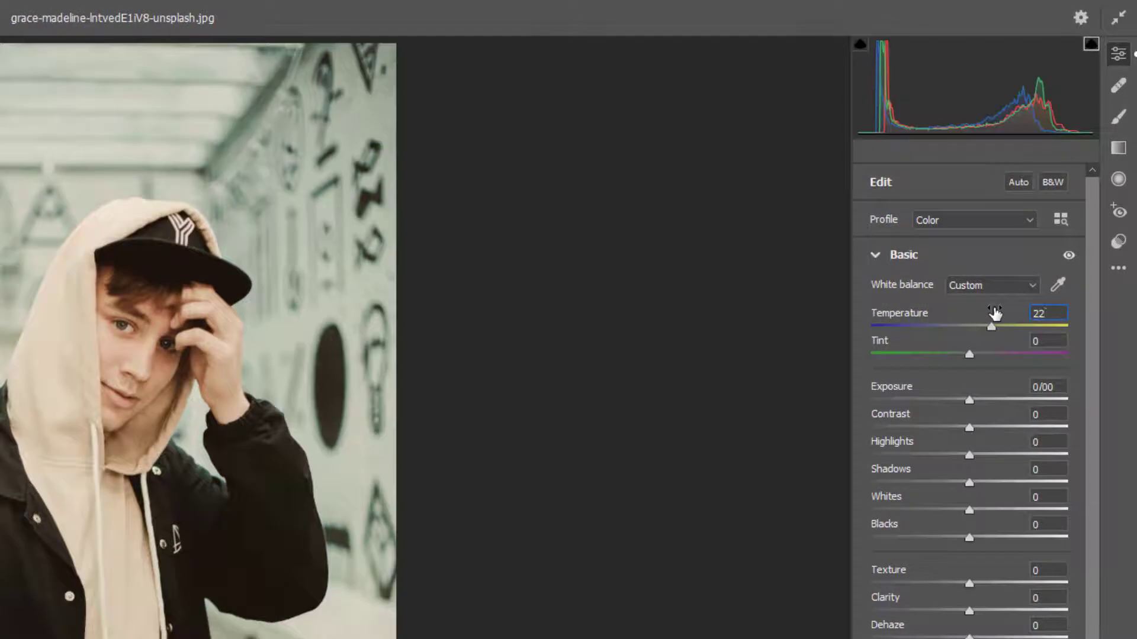
- Set Temperature to +22 and Exposure to +0/10 in the Basic adjustments
{"action": "key", "text": "Tab"}
{"action": "key", "text": "Tab"}
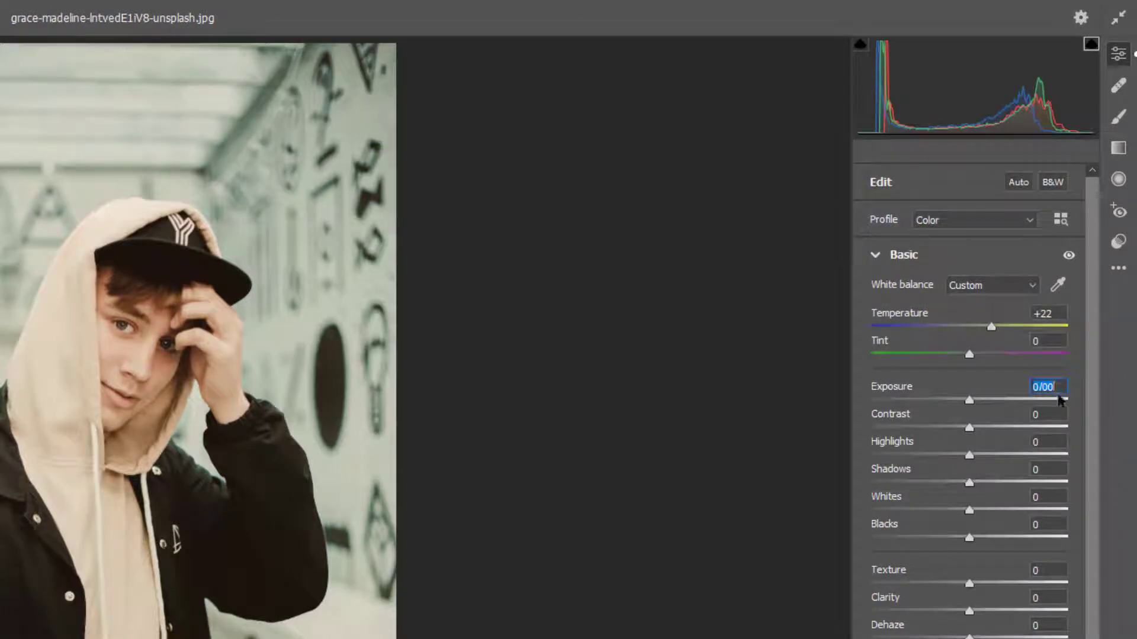
{"action": "left_click_drag", "start_coordinate": [1056, 388], "coordinate": [1042, 395]}
{"action": "type", "text": "1"}
{"action": "type", "text": "0"}
{"action": "key", "text": "Tab"}
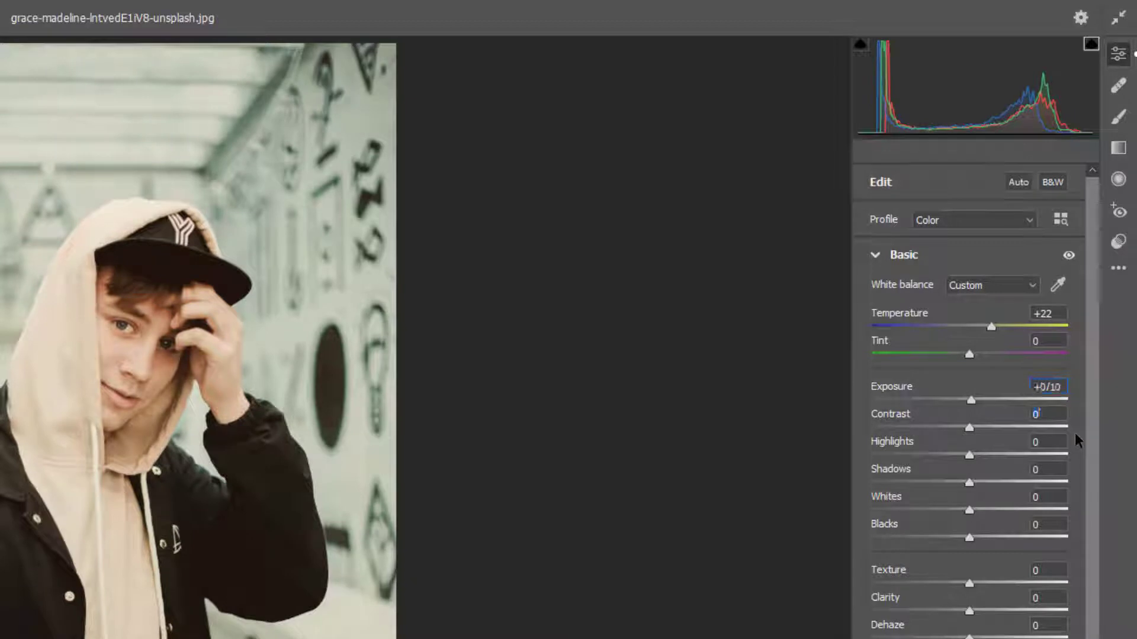
- Set Highlights to -100 and Shadows to +22
{"action": "key", "text": "Tab"}
{"action": "type", "text": "-100"}
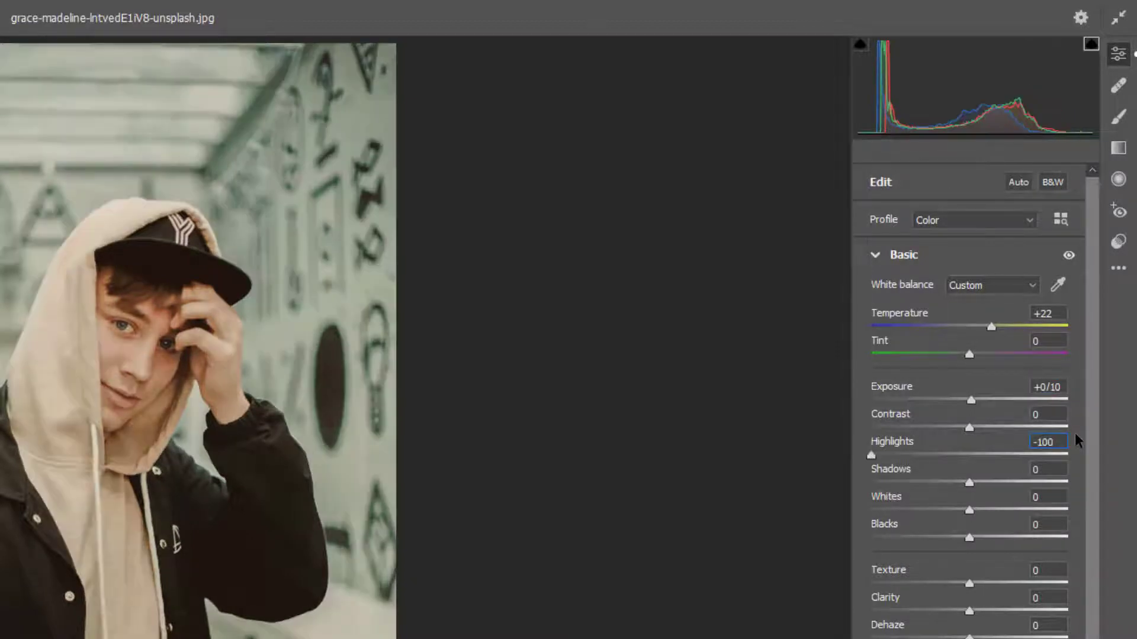
{"action": "key", "text": "Tab"}
{"action": "type", "text": "22"}
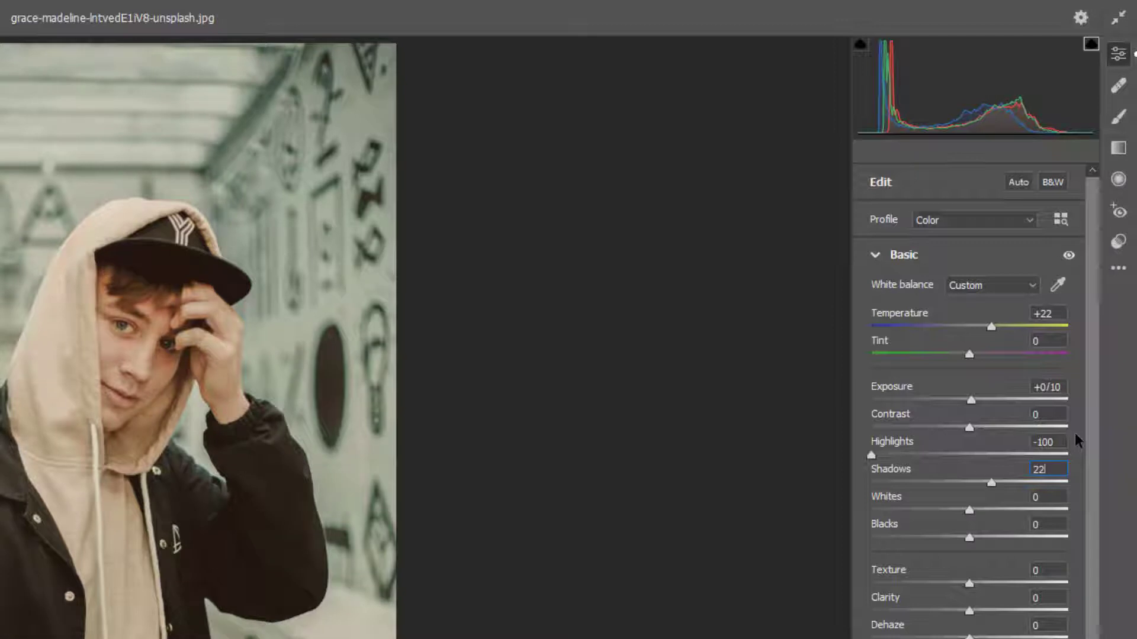
- Set Whites to +22 and Blacks to +100
{"action": "key", "text": "Tab"}
{"action": "type", "text": "22"}
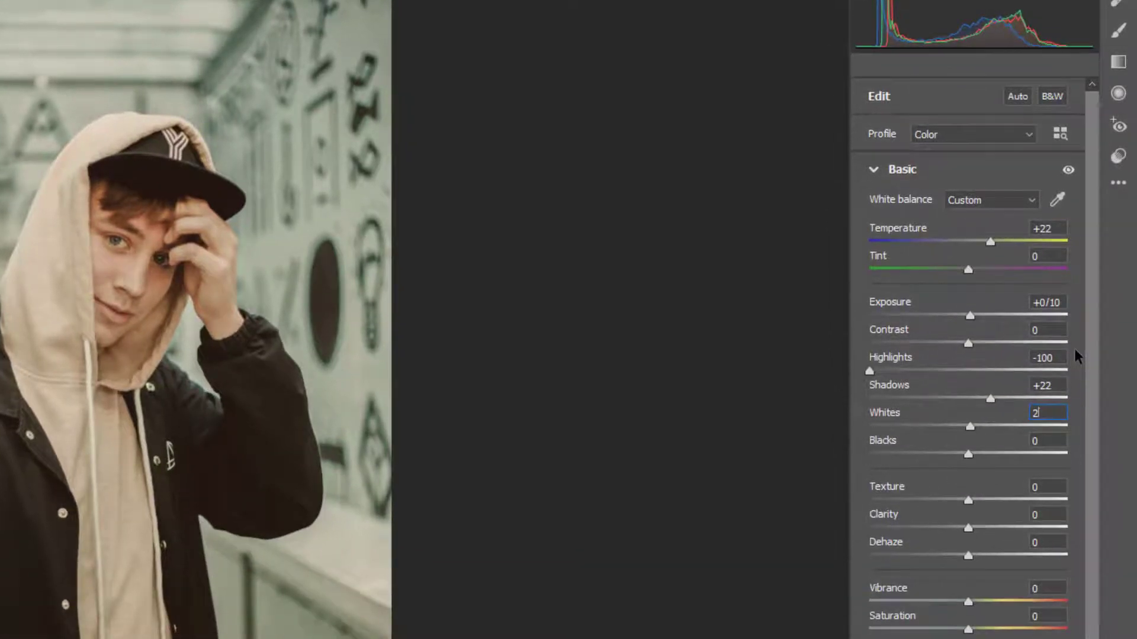
{"action": "key", "text": "Tab"}
{"action": "type", "text": "100"}
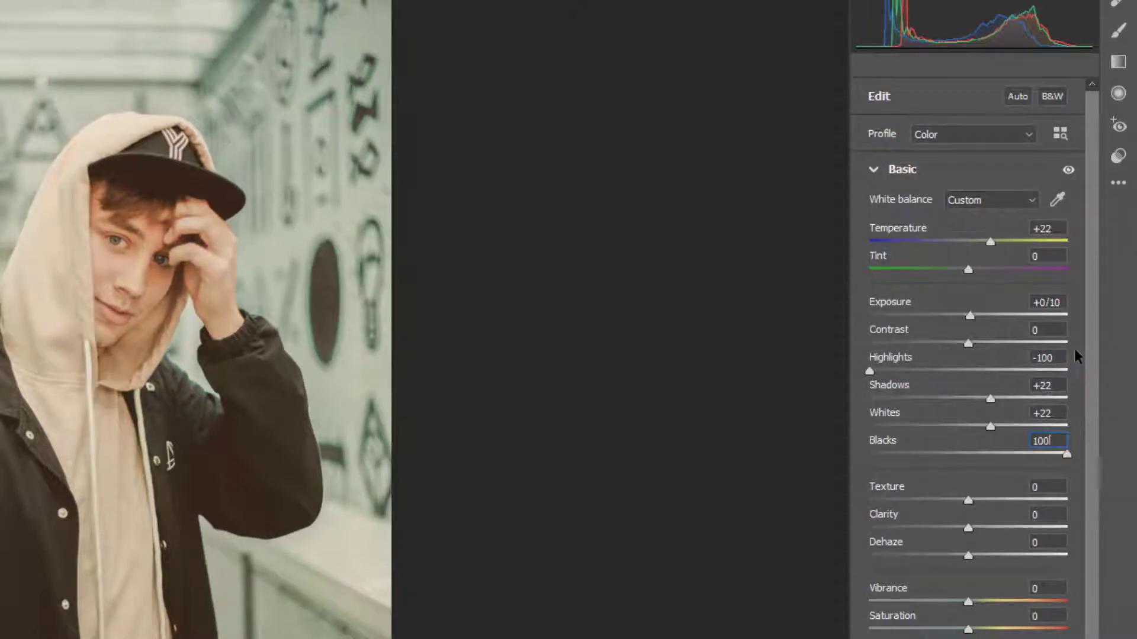
- Set Texture to +38 and Vibrance to -25
{"action": "key", "text": "Tab"}
{"action": "type", "text": "38"}
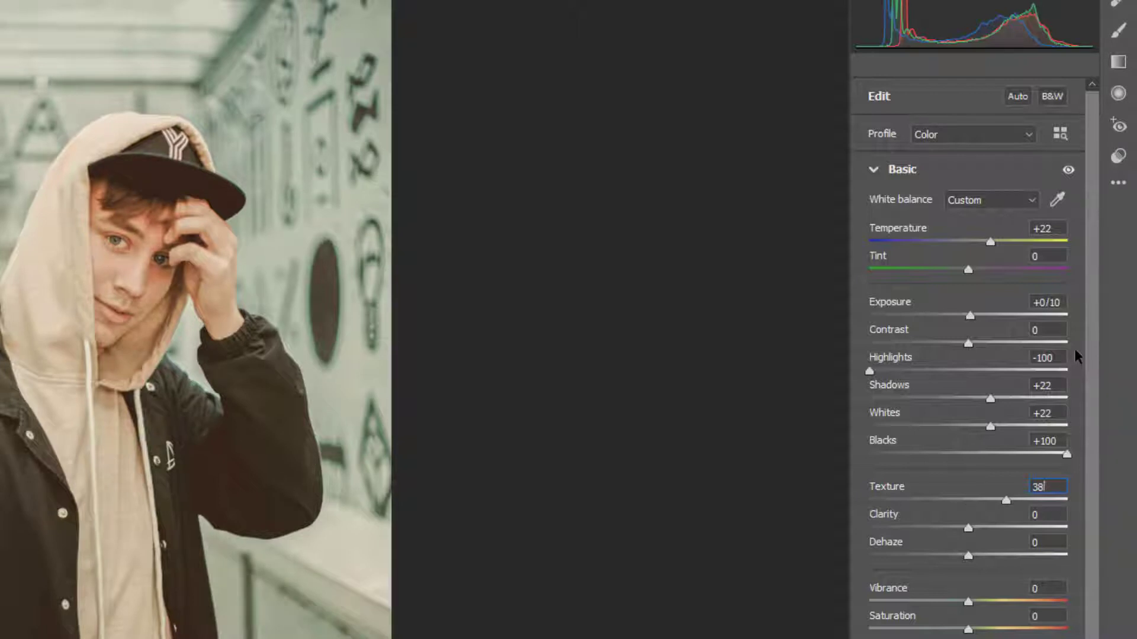
{"action": "left_click", "coordinate": [1047, 588]}
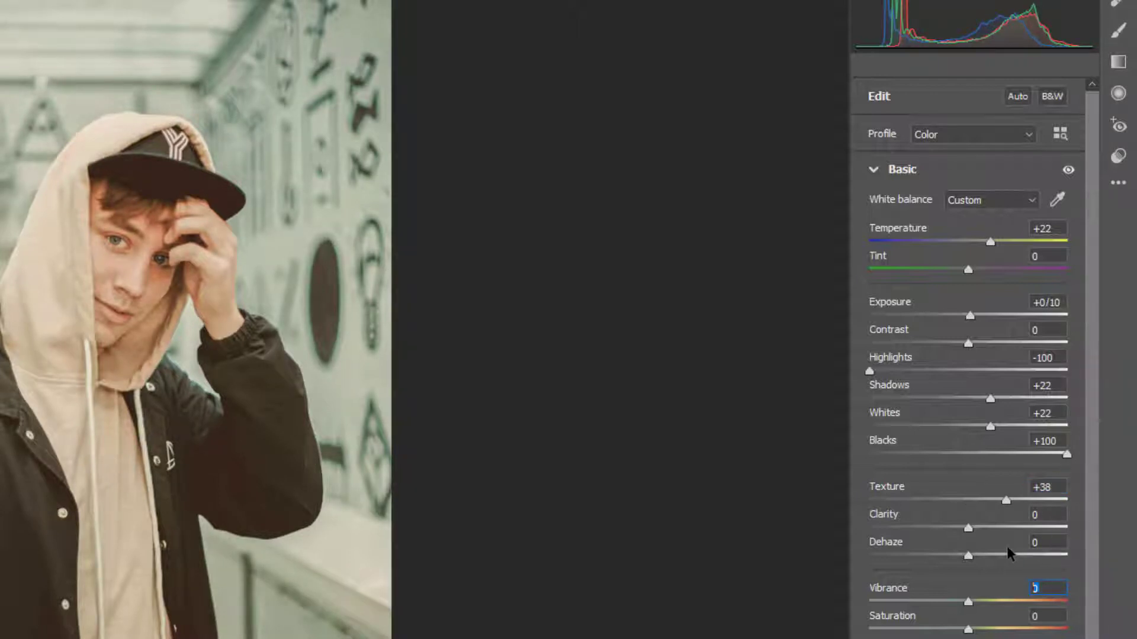
{"action": "type", "text": "-25"}
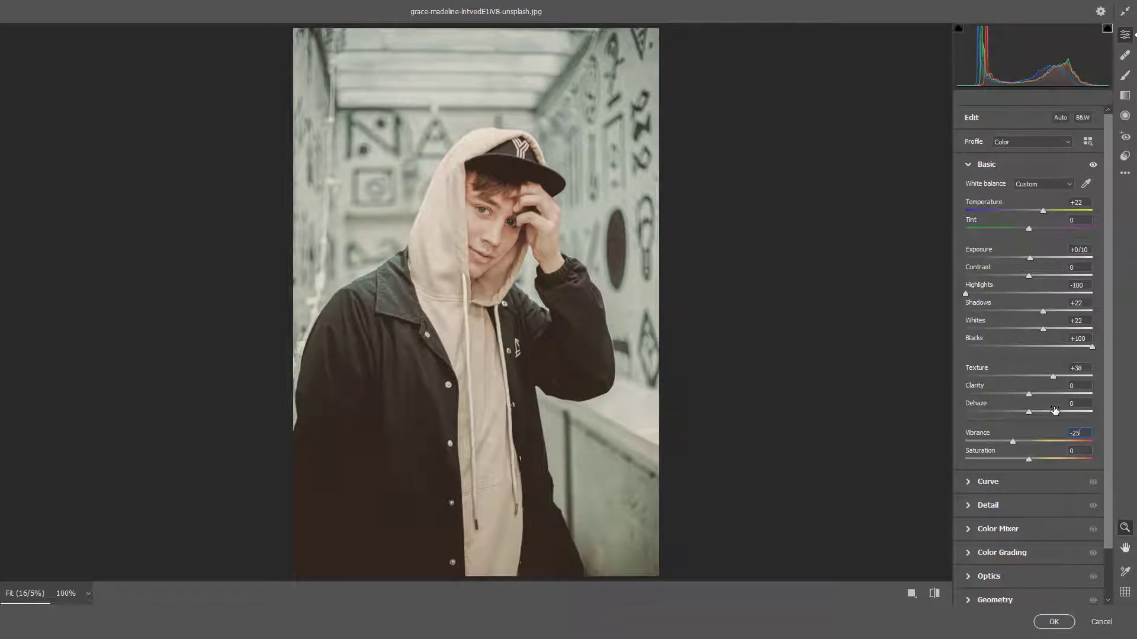
- Collapse the Basic section, open Curve, and set the curve's Highlights to +68
{"action": "left_click", "coordinate": [967, 171]}
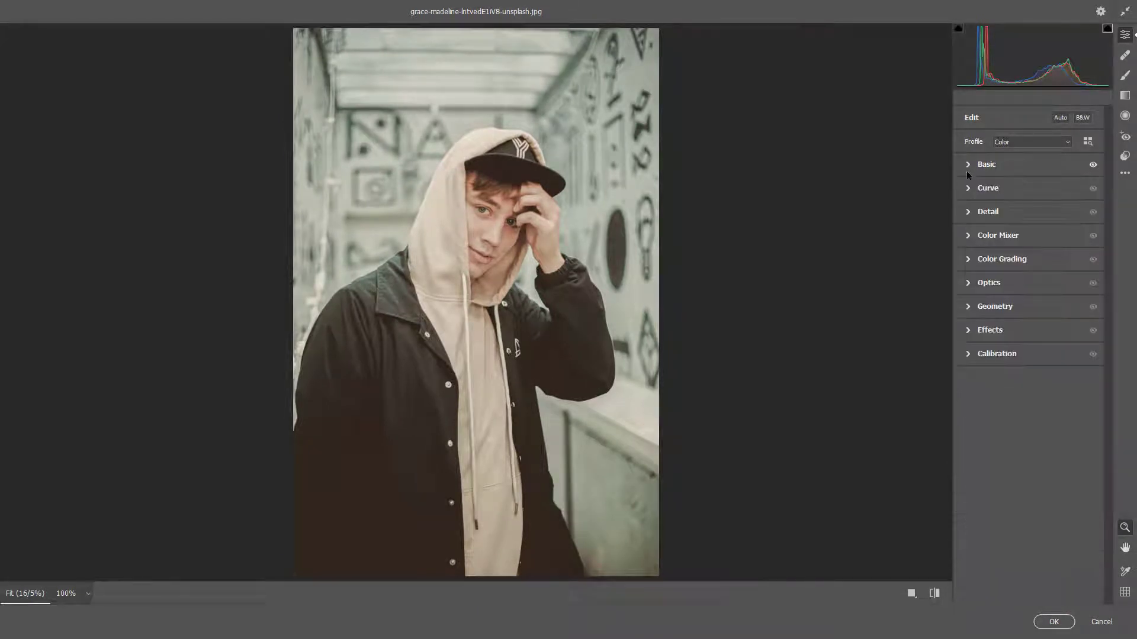
{"action": "left_click", "coordinate": [968, 188]}
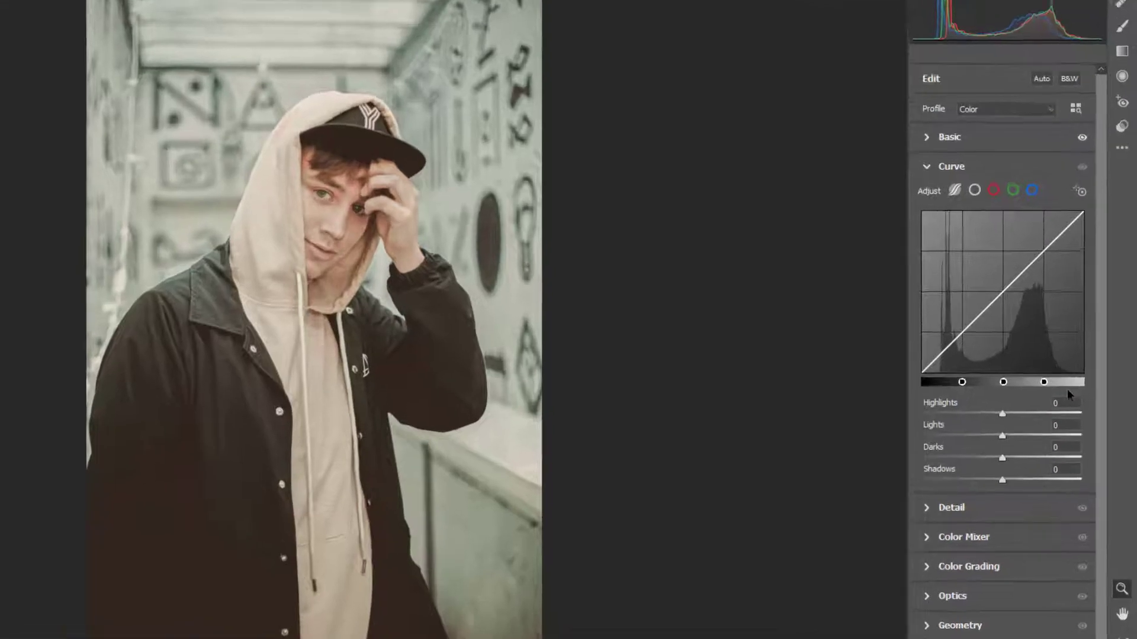
{"action": "left_click", "coordinate": [1065, 377]}
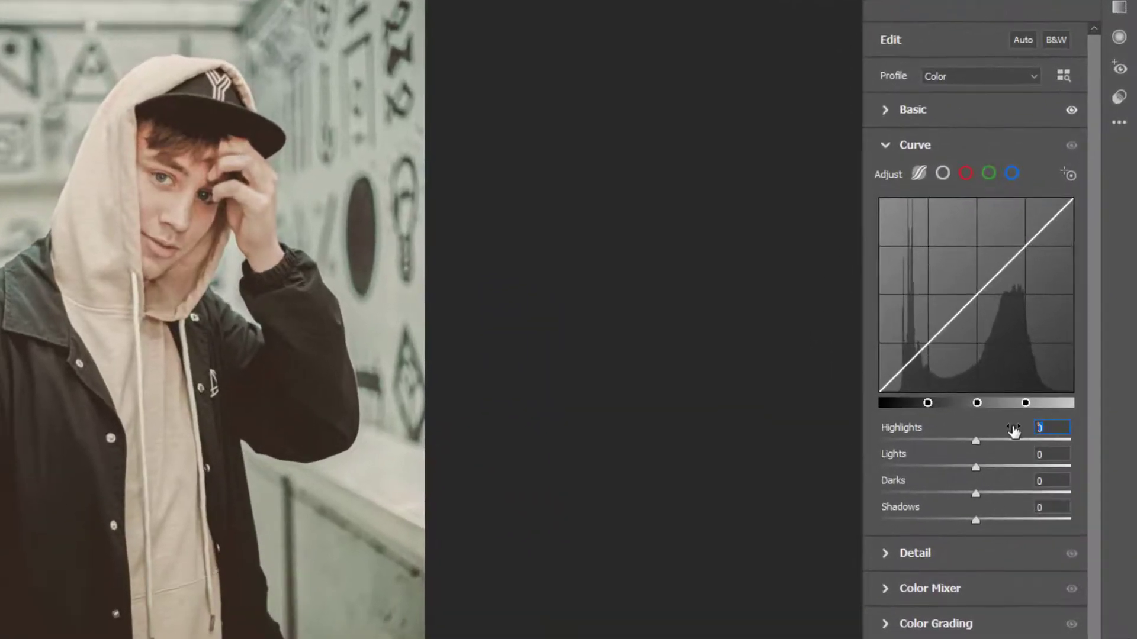
{"action": "type", "text": "68"}
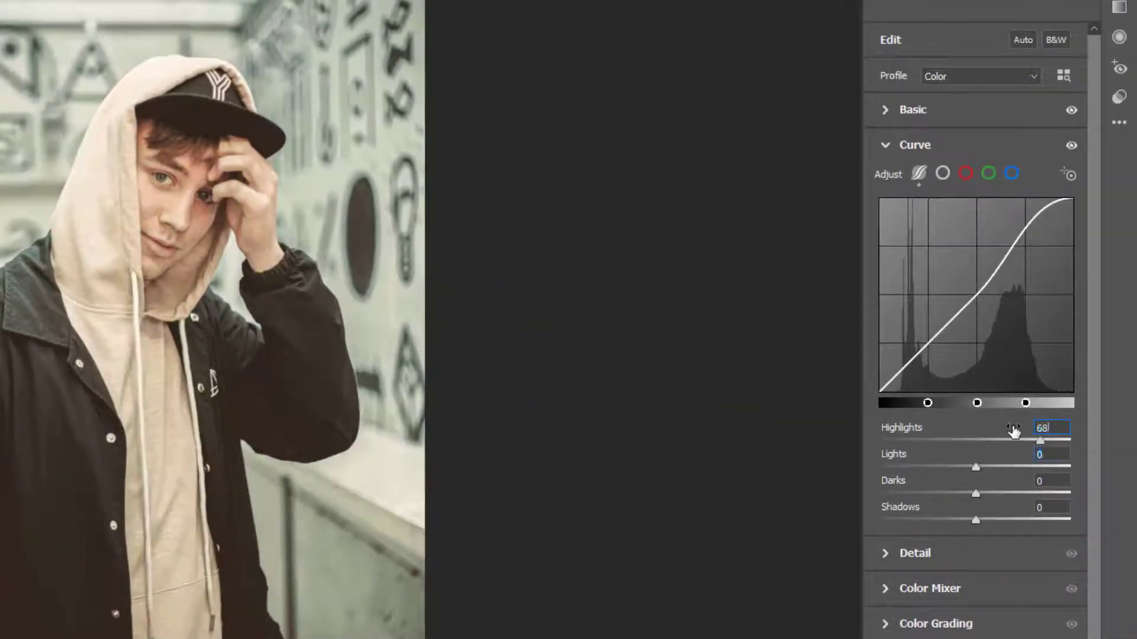
- Set the curve's Lights to -15 and Shadows to +34
{"action": "key", "text": "Tab"}
{"action": "type", "text": "-15"}
{"action": "key", "text": "Tab"}
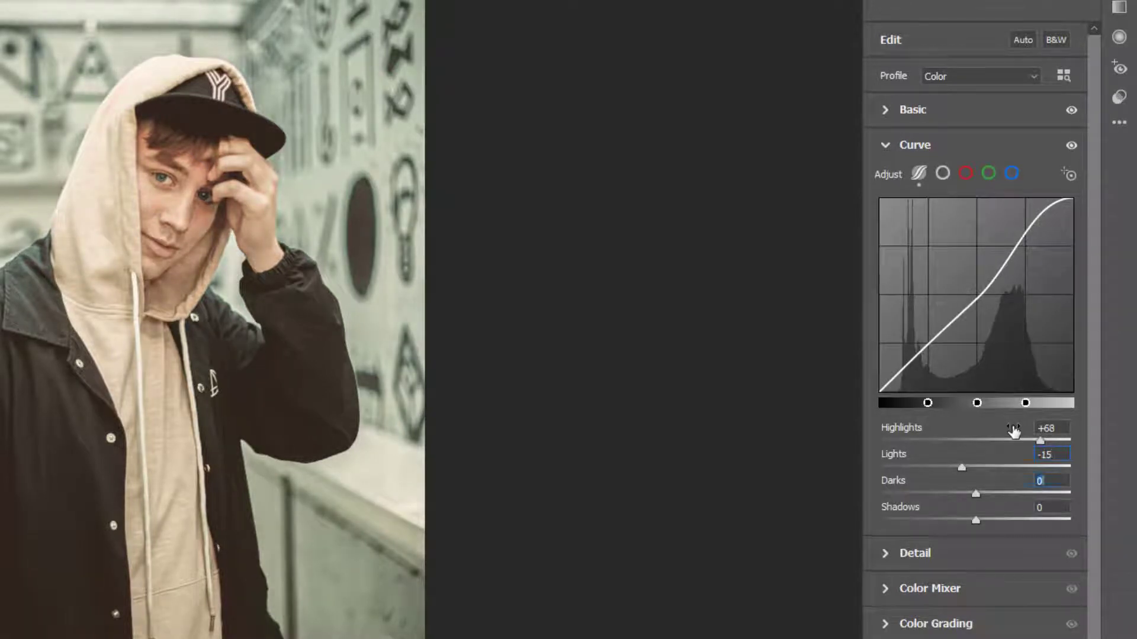
{"action": "key", "text": "Tab"}
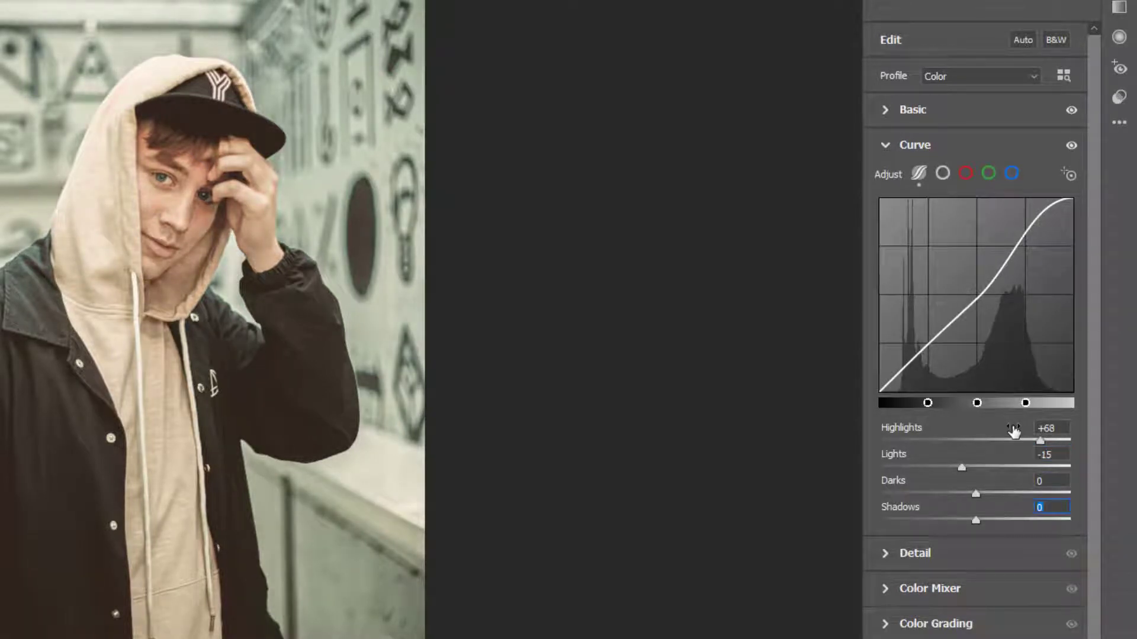
{"action": "type", "text": "34"}
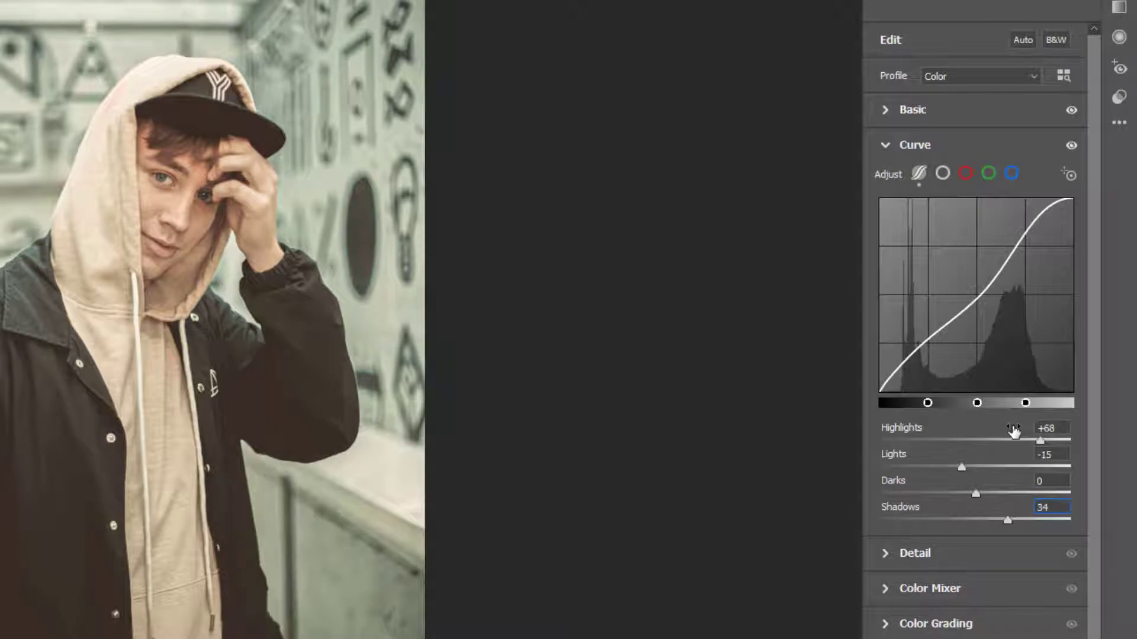
- Collapse Curve, open Color Mixer's Hue adjustments, and set the Reds hue to -8
{"action": "left_click", "coordinate": [892, 146]}
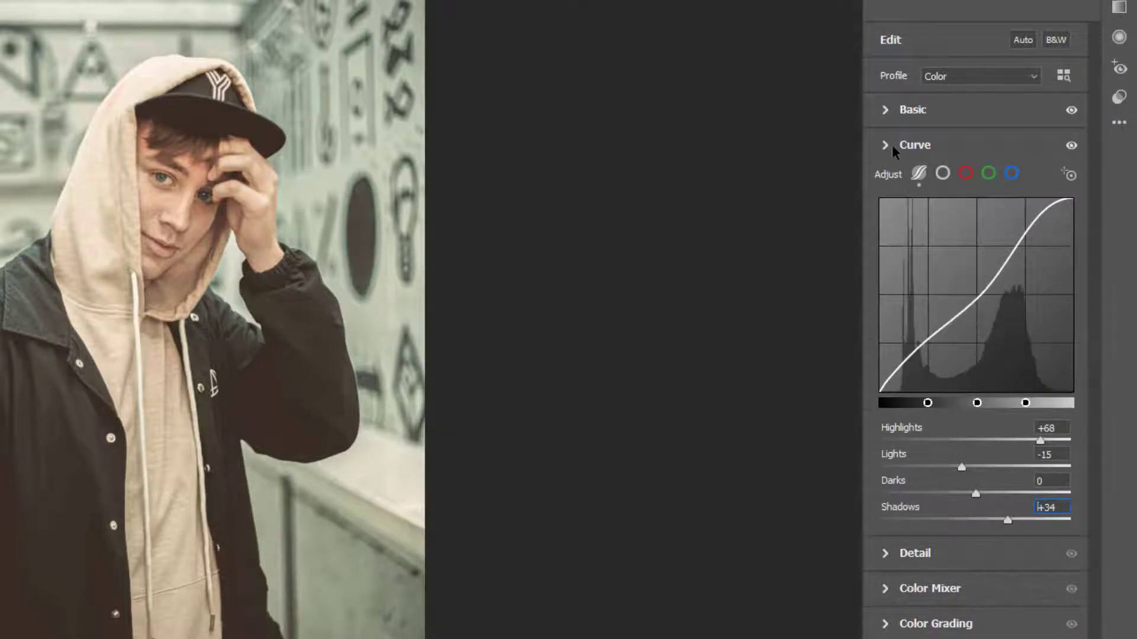
{"action": "left_click", "coordinate": [886, 217]}
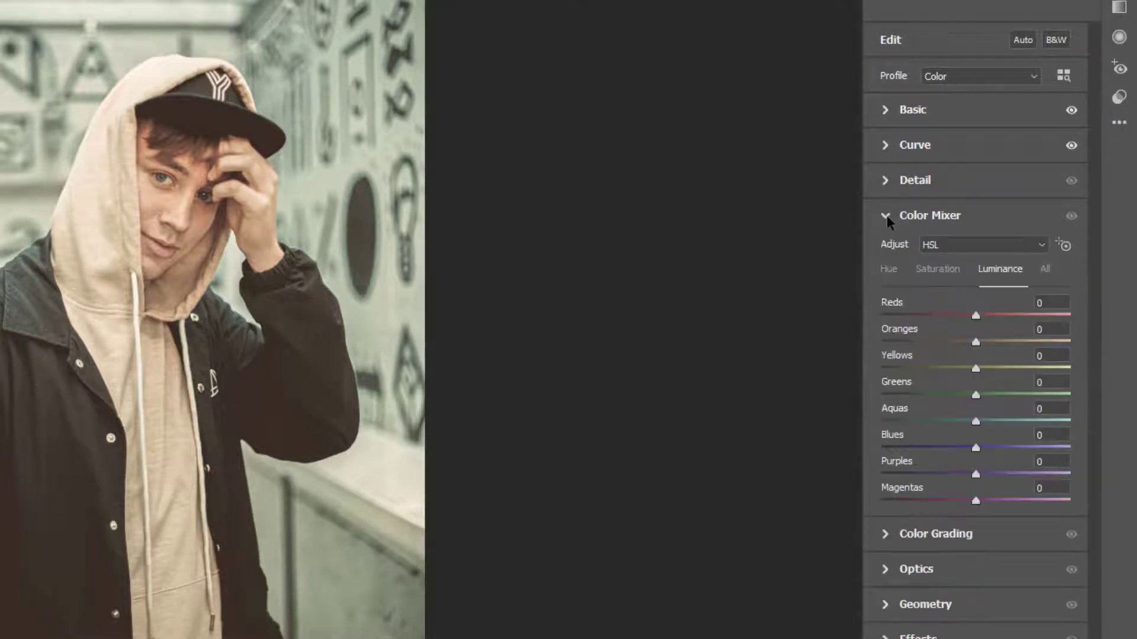
{"action": "left_click", "coordinate": [888, 269]}
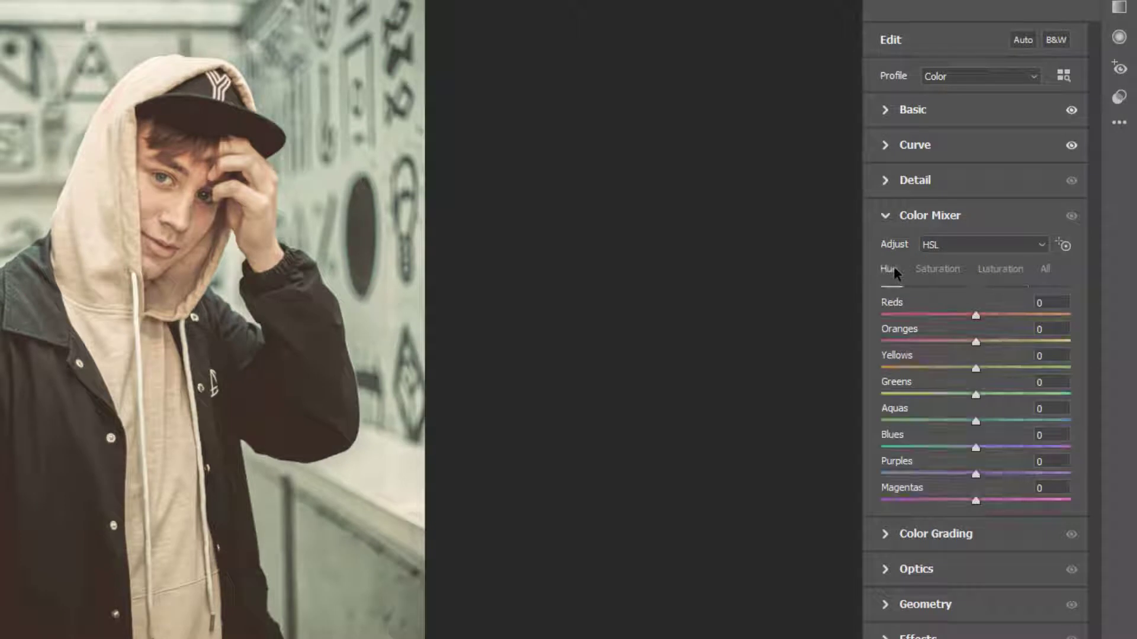
{"action": "left_click", "coordinate": [1037, 303]}
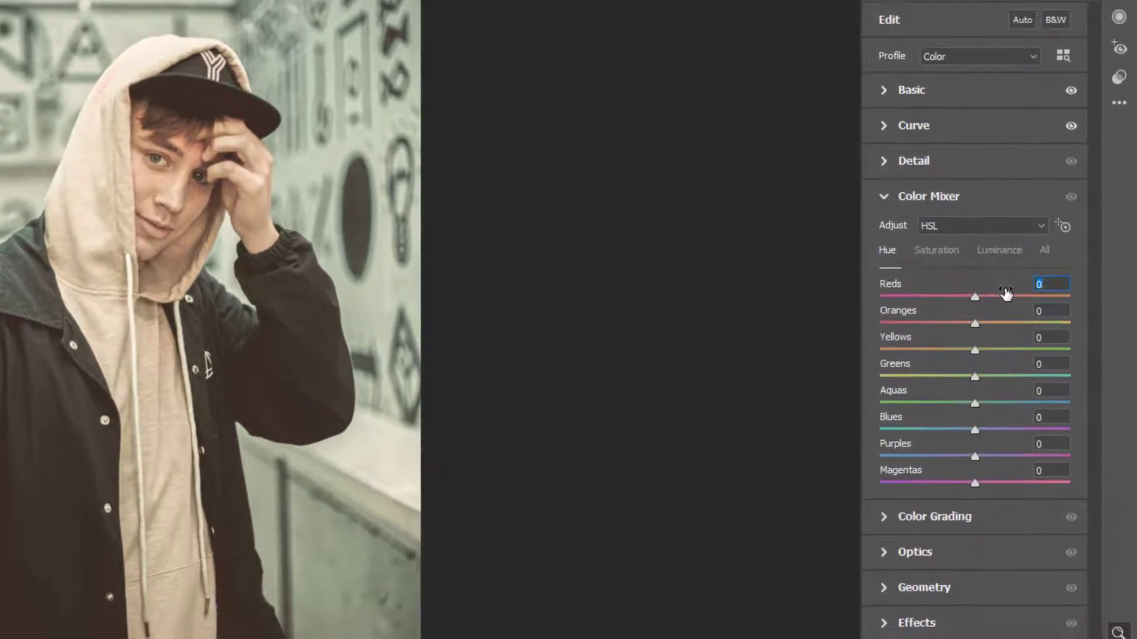
{"action": "type", "text": "-8"}
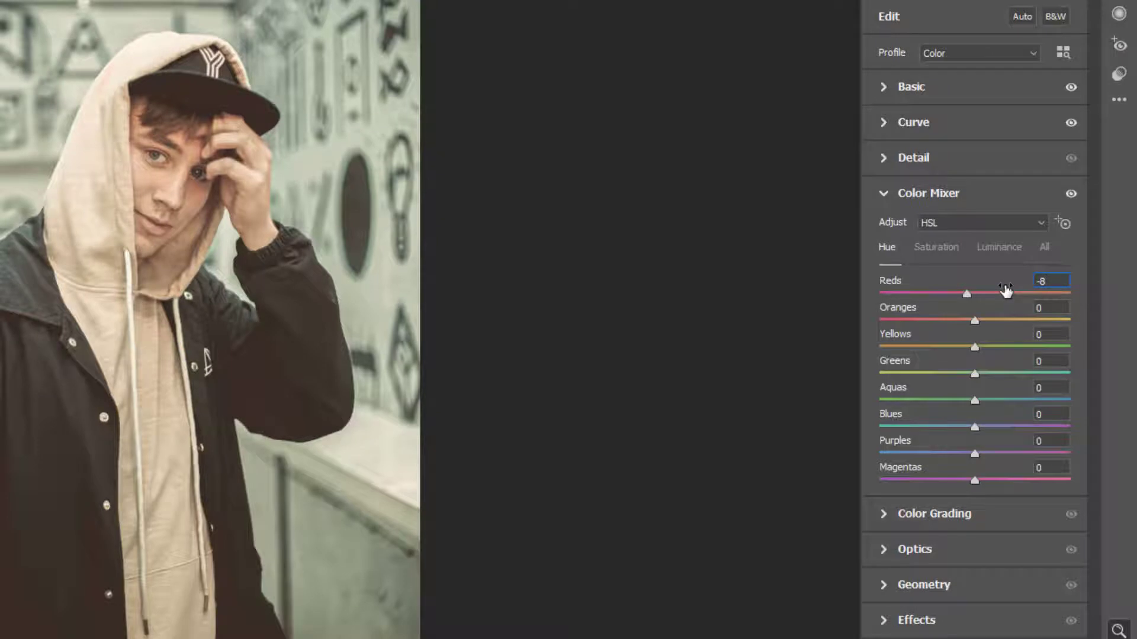
- Set the Yellows hue to -100
{"action": "key", "text": "Tab"}
{"action": "key", "text": "Tab"}
{"action": "type", "text": "-100"}
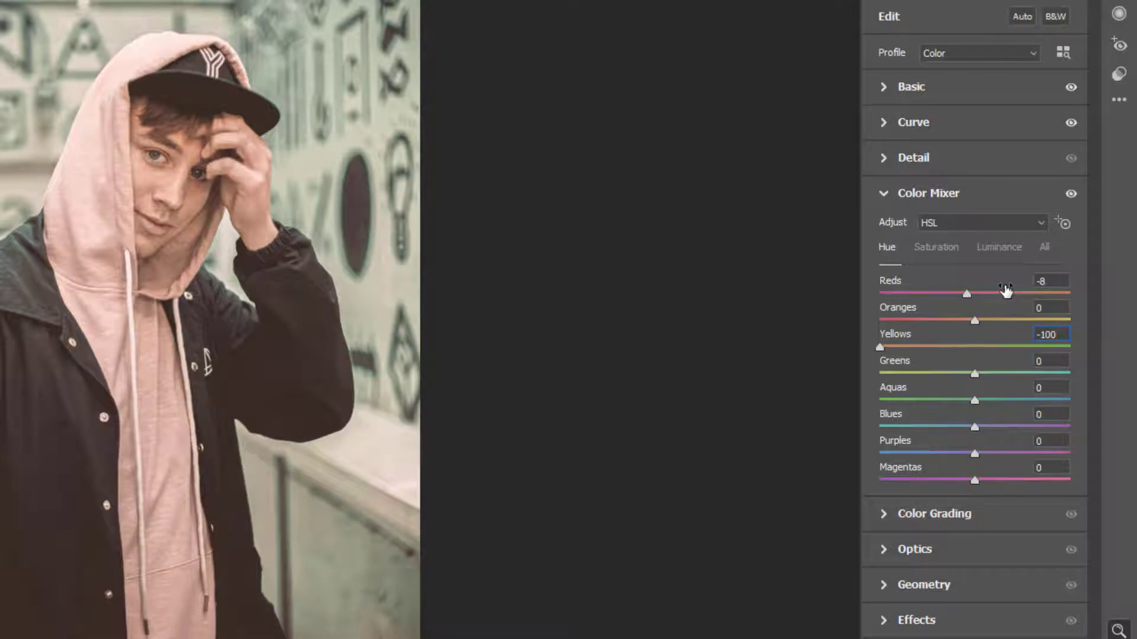
- In the Saturation adjustments, set Reds to -10 and Oranges to -10
{"action": "left_click", "coordinate": [945, 256]}
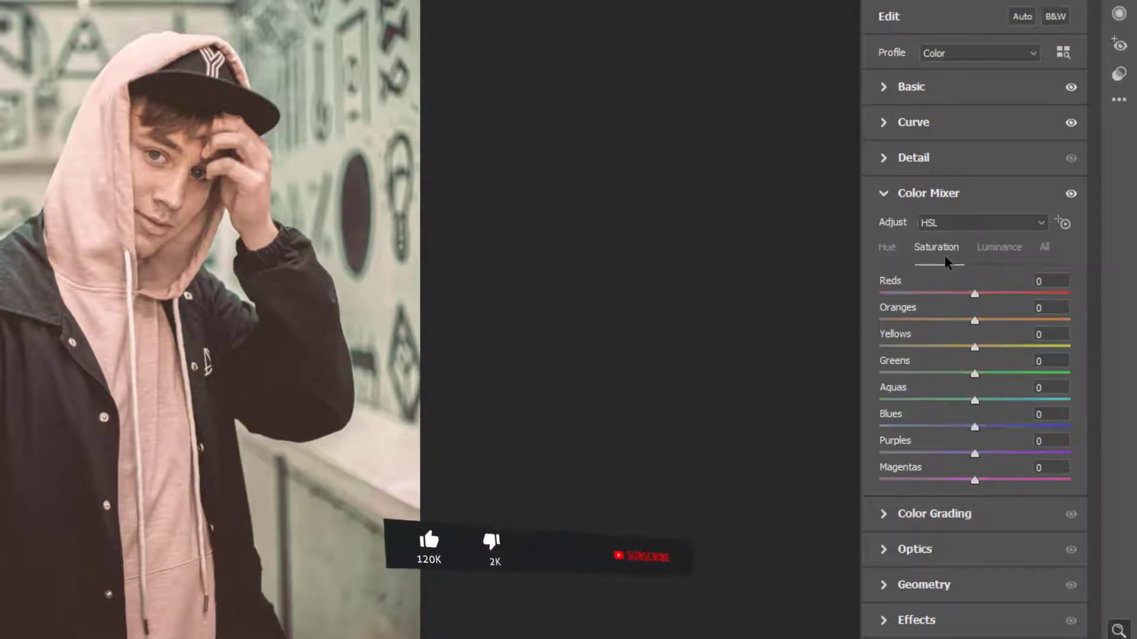
{"action": "left_click", "coordinate": [1041, 281]}
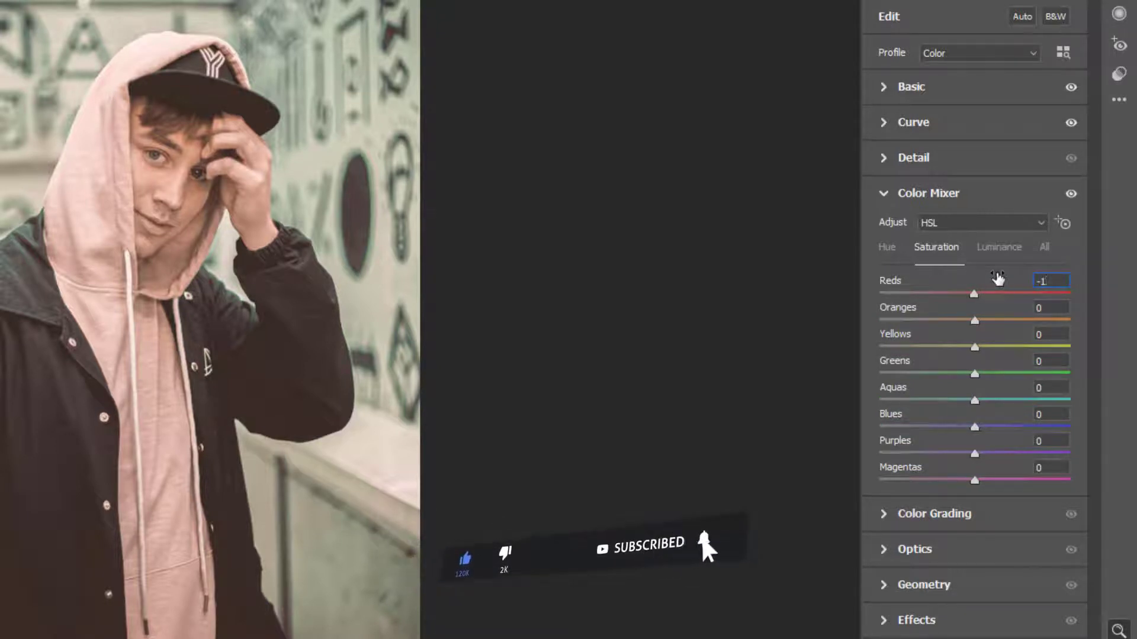
{"action": "type", "text": "-10"}
{"action": "key", "text": "Tab"}
{"action": "type", "text": "-10"}
- Set the Yellows saturation to -50 and Greens saturation to -25
{"action": "key", "text": "Tab"}
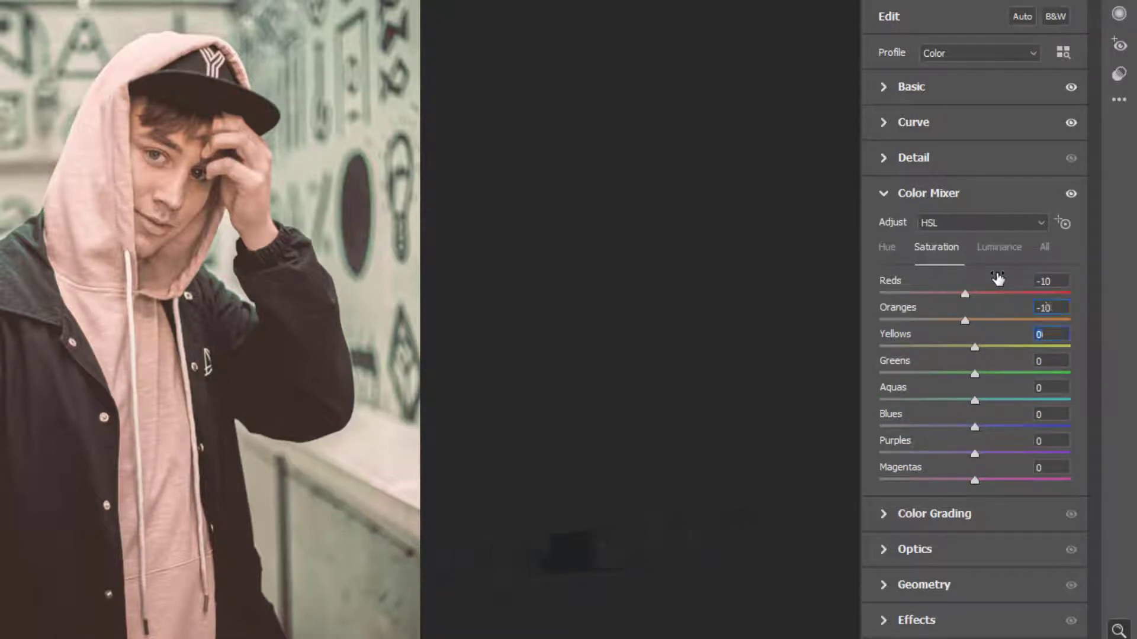
{"action": "type", "text": "-50"}
{"action": "key", "text": "Tab"}
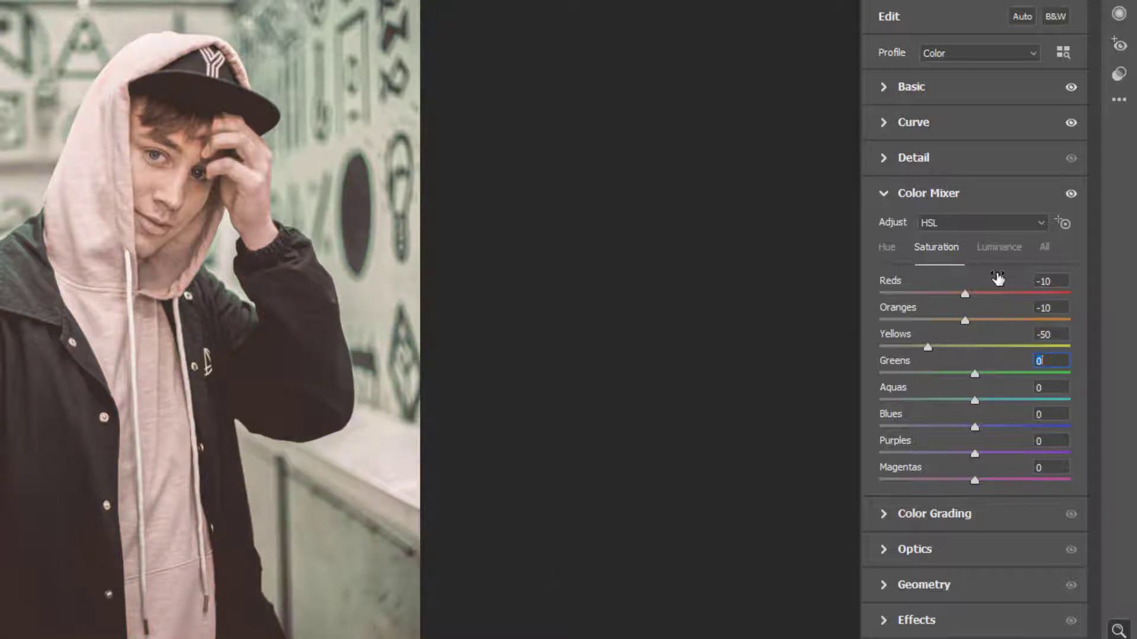
{"action": "type", "text": "-25"}
- In the Luminance adjustments, set Reds to -50 and Oranges to -20
{"action": "left_click", "coordinate": [998, 261]}
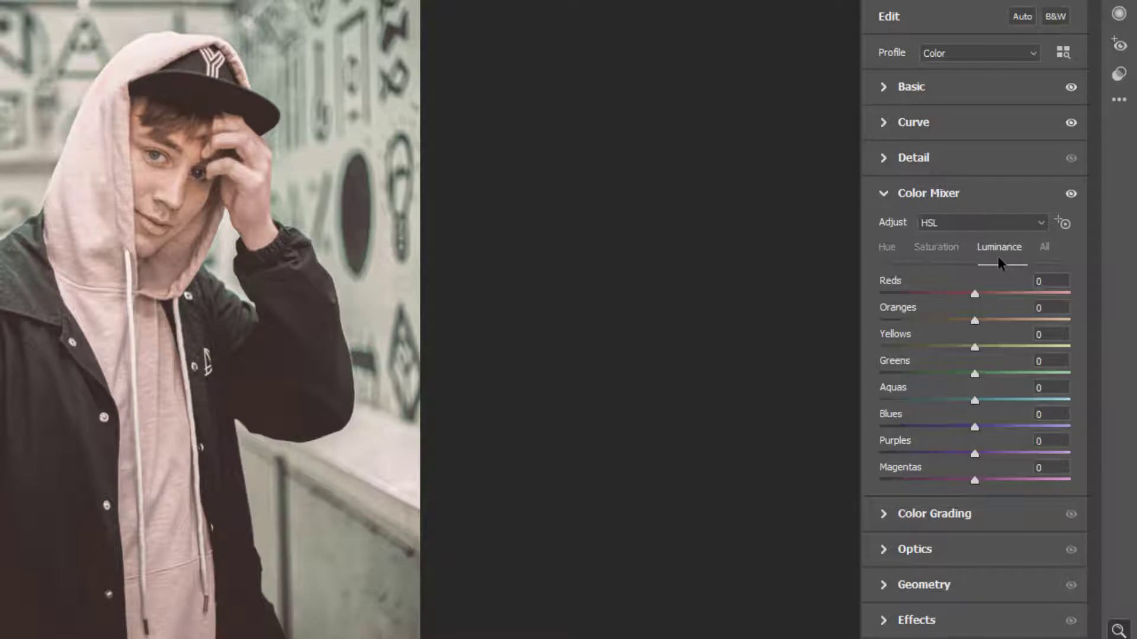
{"action": "key", "text": "Tab"}
{"action": "type", "text": "-50"}
{"action": "key", "text": "Tab"}
{"action": "type", "text": "-20"}
{"action": "key", "text": "Tab"}
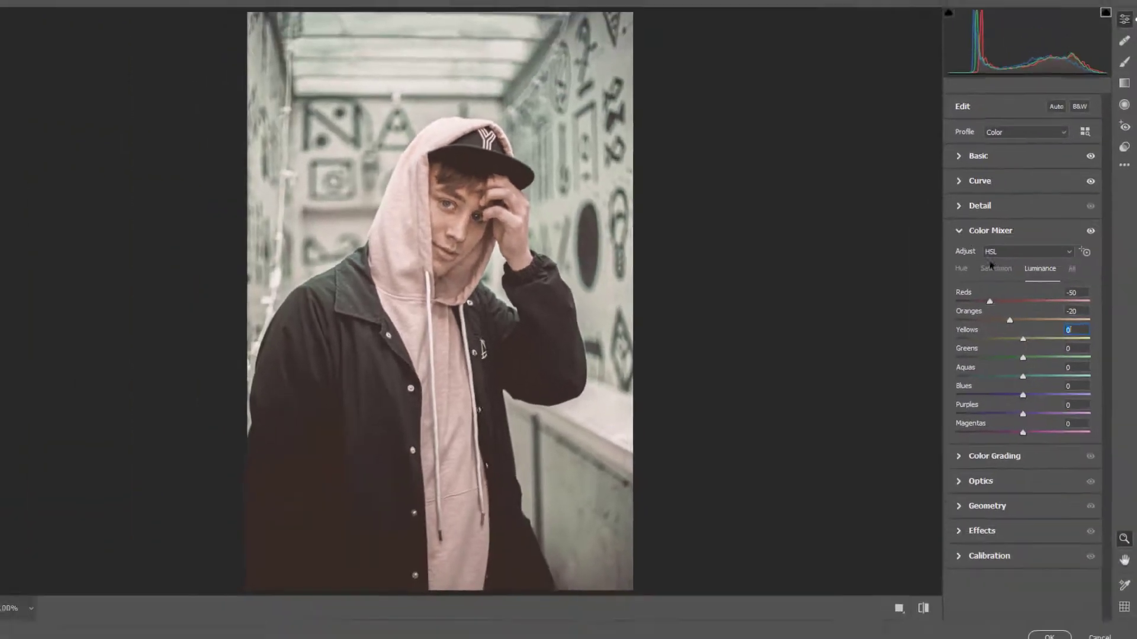
- Open Color Grading and tint the Shadows with hue 190 and saturation 20
{"action": "left_click", "coordinate": [958, 231]}
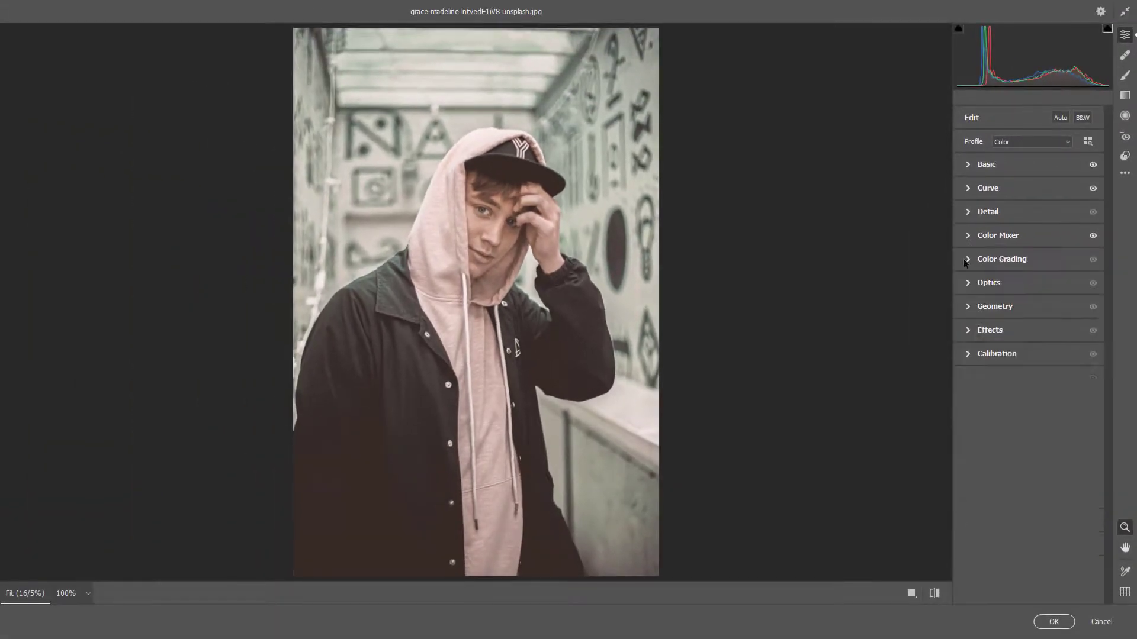
{"action": "left_click", "coordinate": [968, 260]}
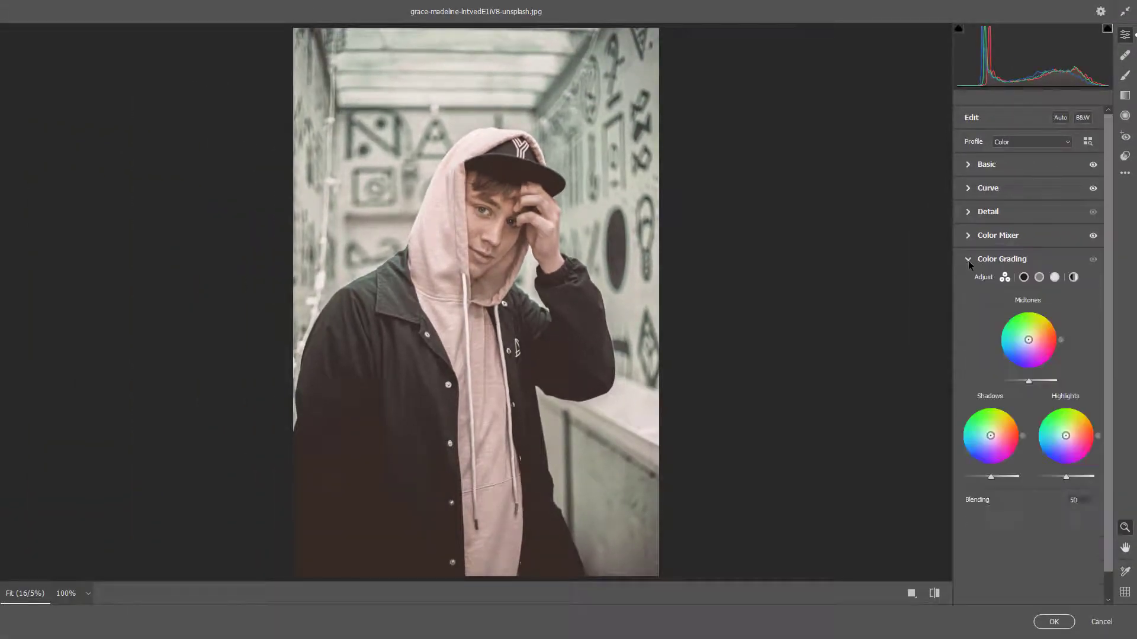
{"action": "left_click", "coordinate": [1024, 277]}
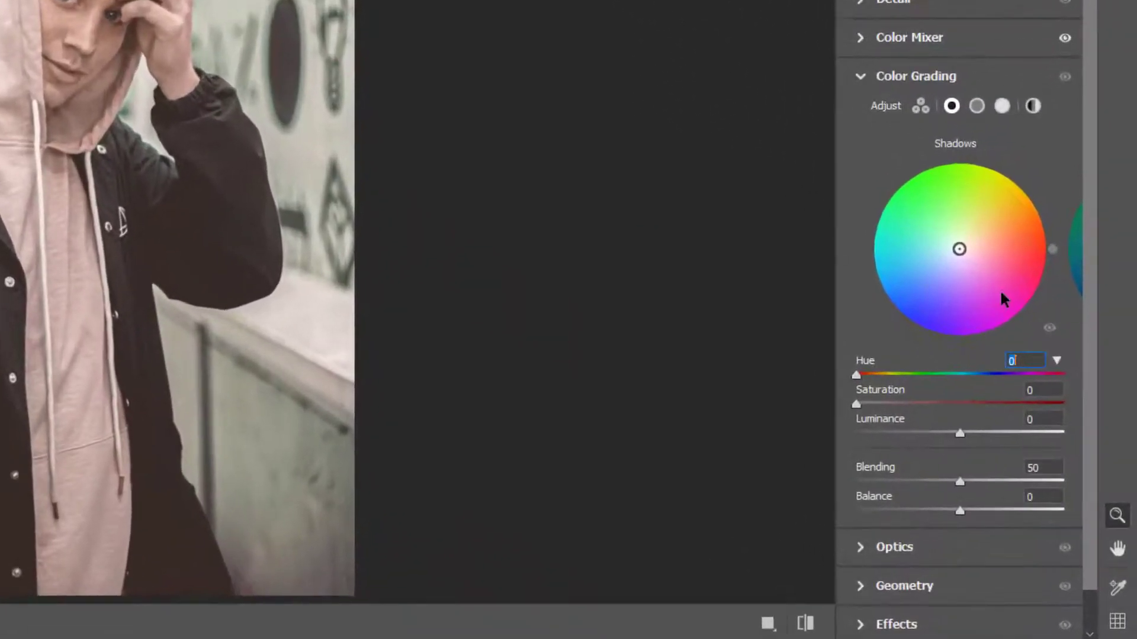
{"action": "type", "text": "190"}
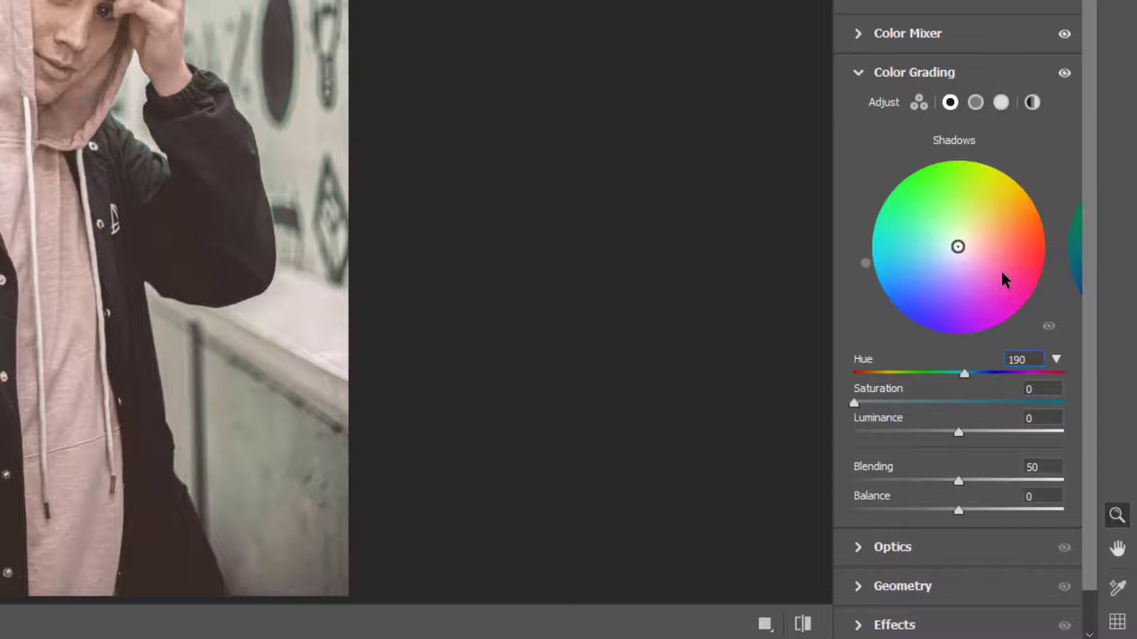
{"action": "key", "text": "Tab"}
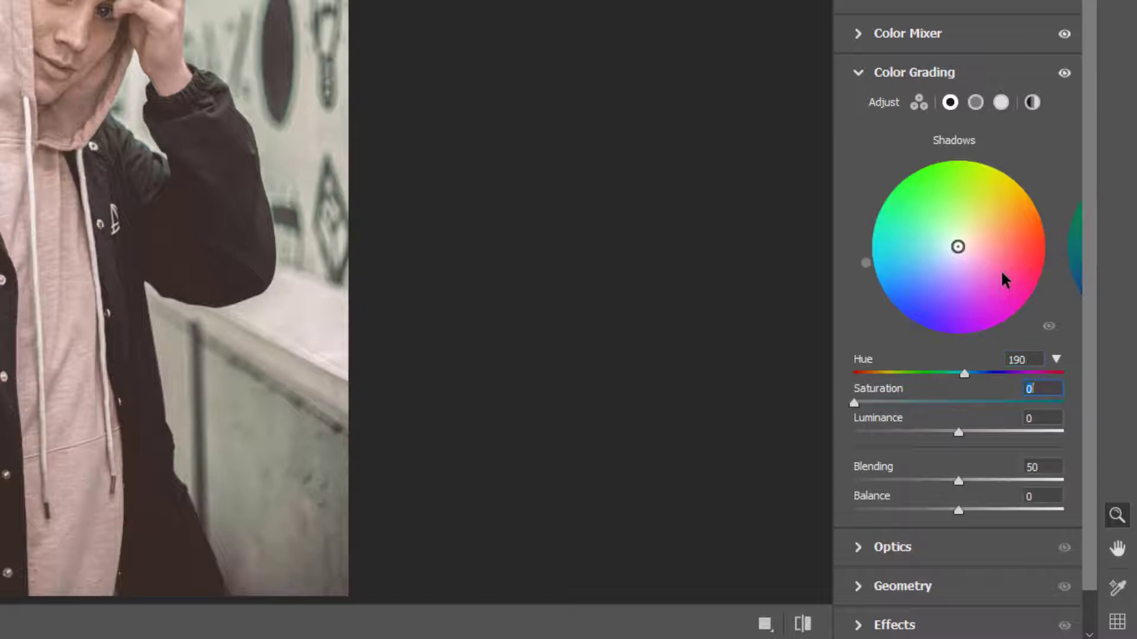
{"action": "type", "text": "20"}
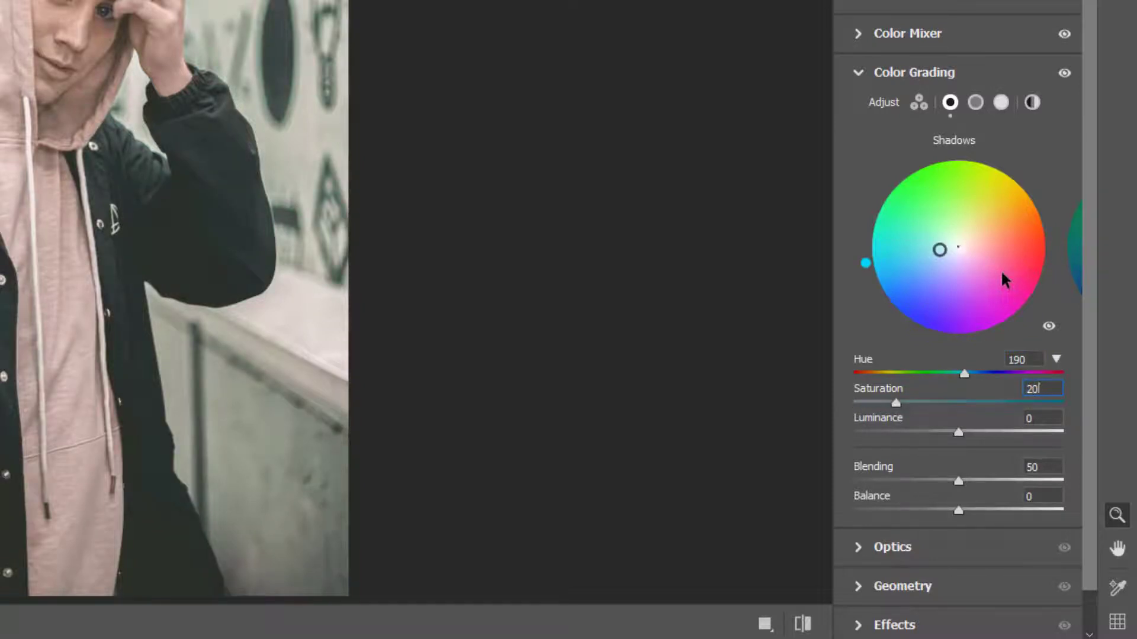
- Tint the Midtones in Color Grading with hue 43 and saturation 22
{"action": "left_click", "coordinate": [975, 103]}
{"action": "left_click", "coordinate": [1023, 359]}
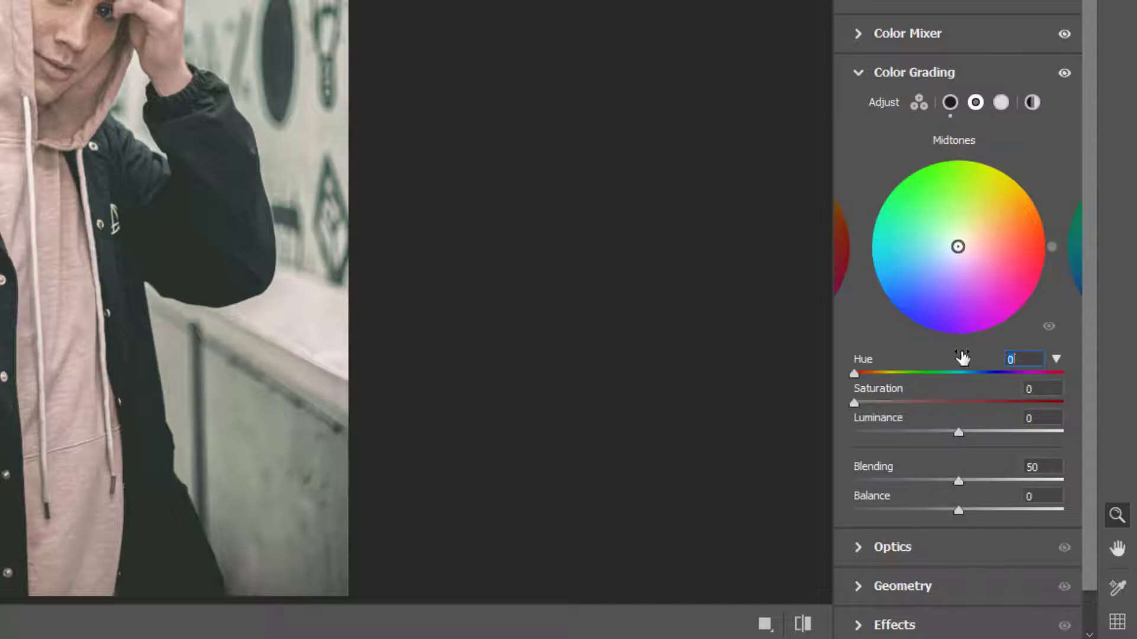
{"action": "type", "text": "43"}
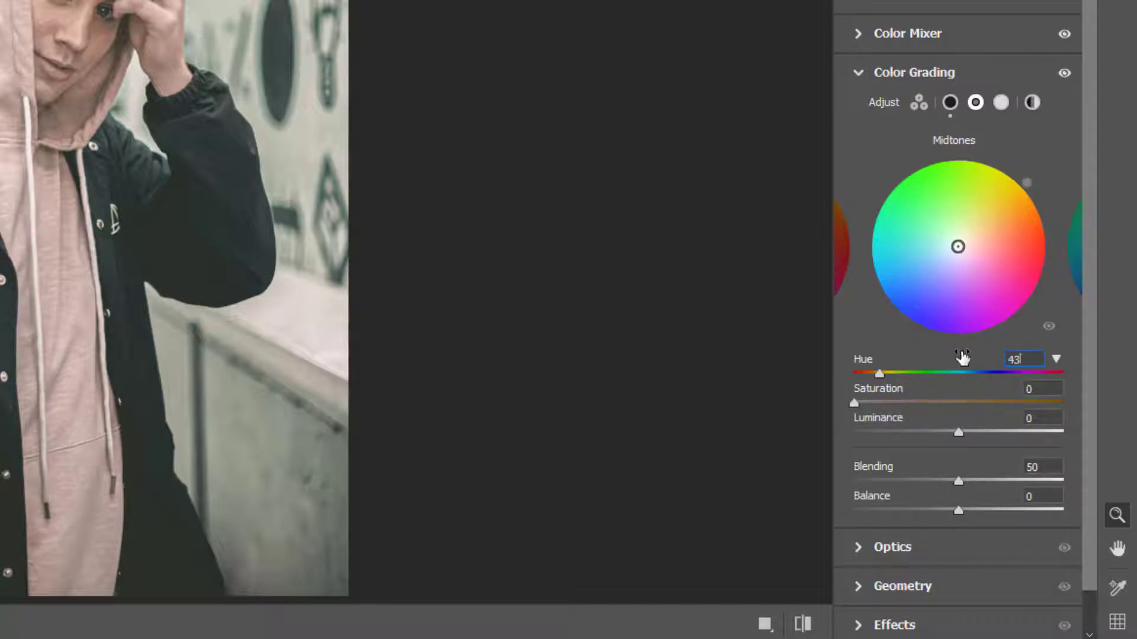
{"action": "key", "text": "Tab"}
{"action": "type", "text": "22"}
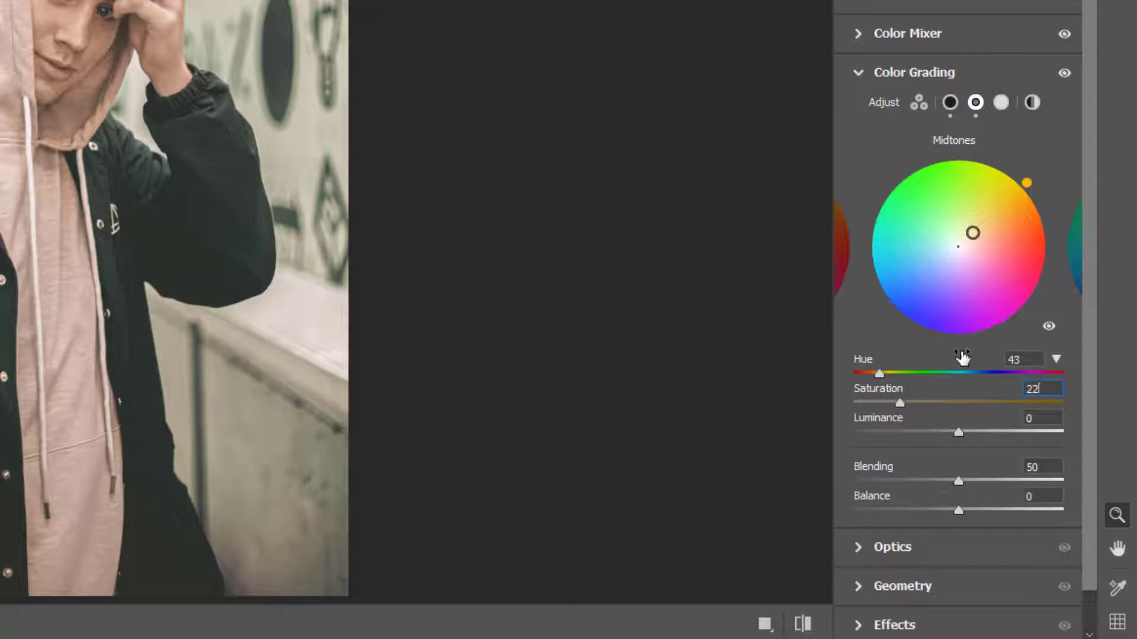
- Tint the Highlights in Color Grading with hue 78 and saturation 14
{"action": "left_click", "coordinate": [1001, 103]}
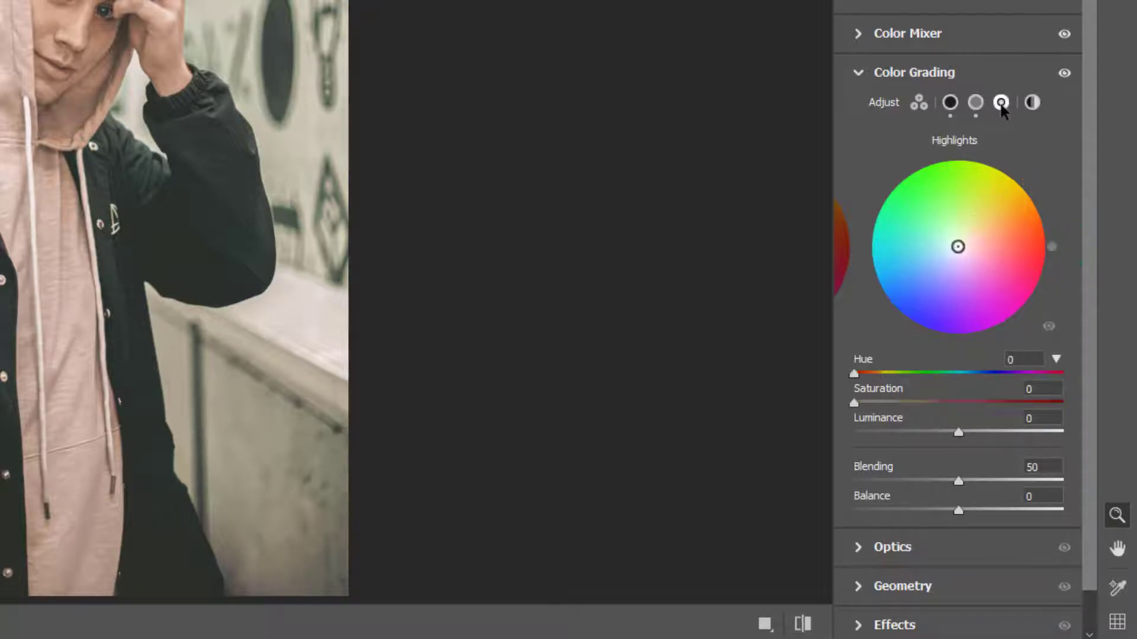
{"action": "left_click", "coordinate": [1022, 359]}
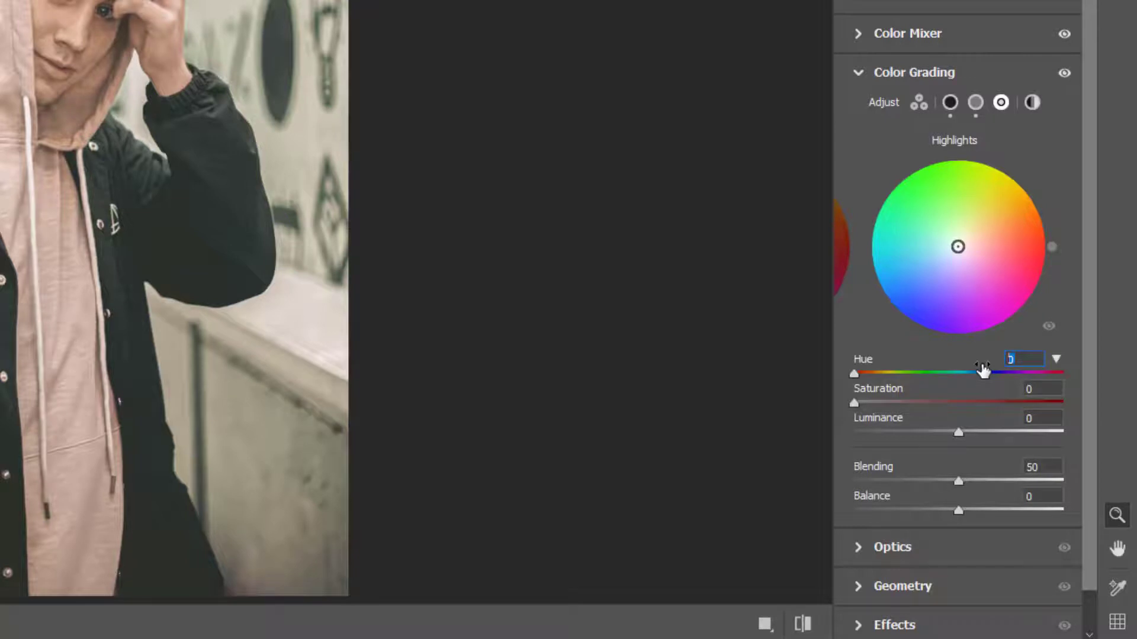
{"action": "type", "text": "78"}
{"action": "key", "text": "Tab"}
{"action": "type", "text": "1"}
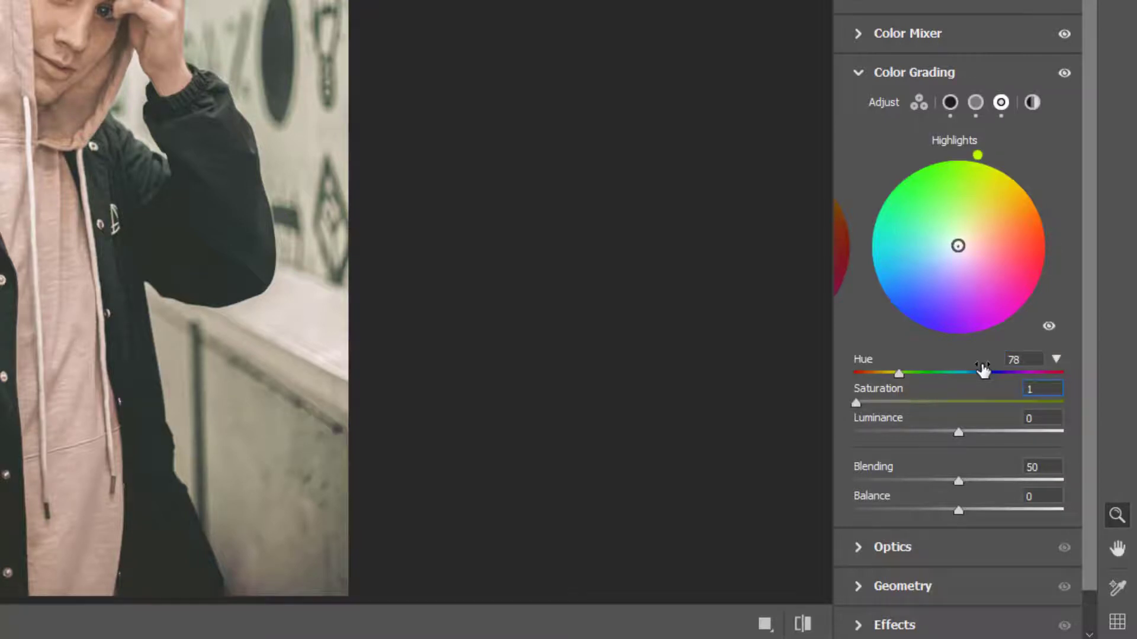
{"action": "type", "text": "4"}
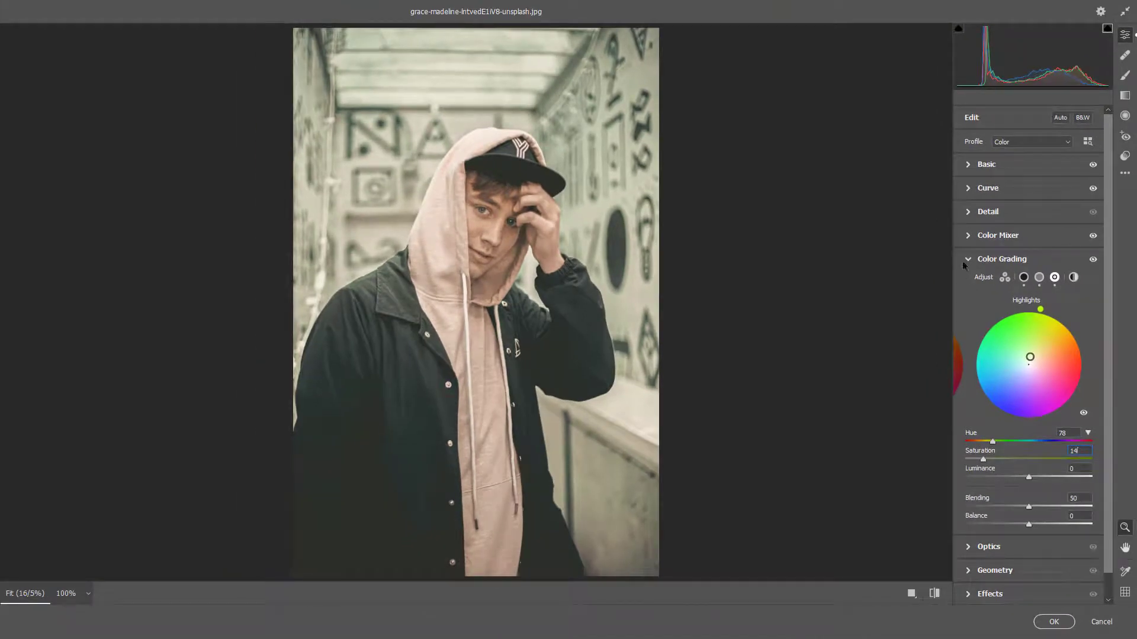
{"action": "left_click", "coordinate": [961, 258]}
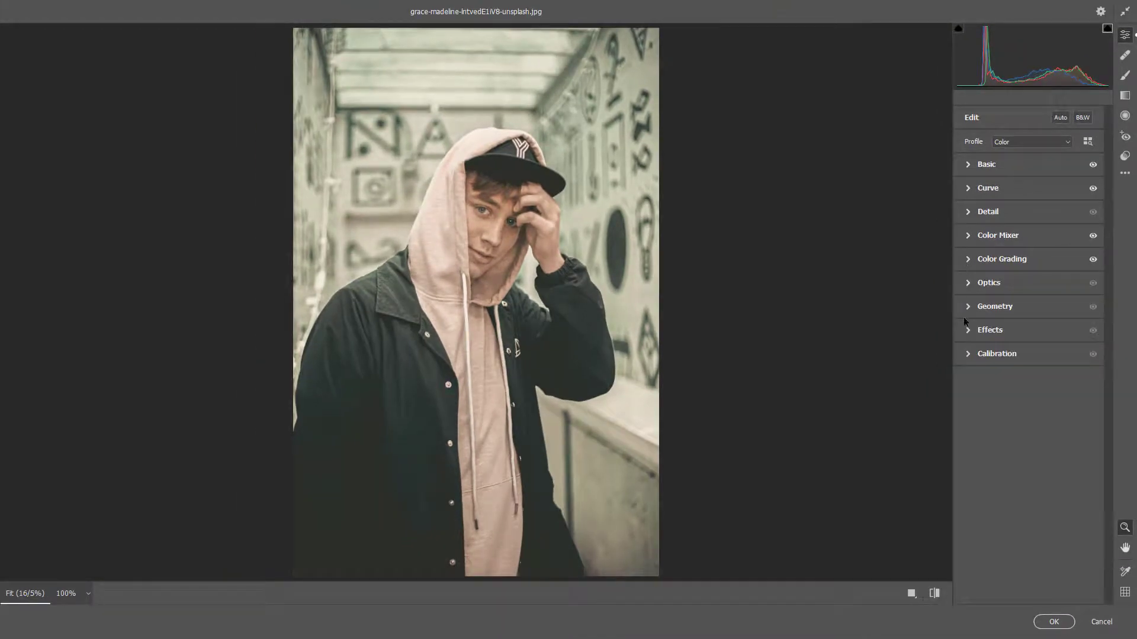
- In Calibration, set the Red Primary saturation to -6 and the Green Primary hue to +36
{"action": "left_click", "coordinate": [966, 353]}
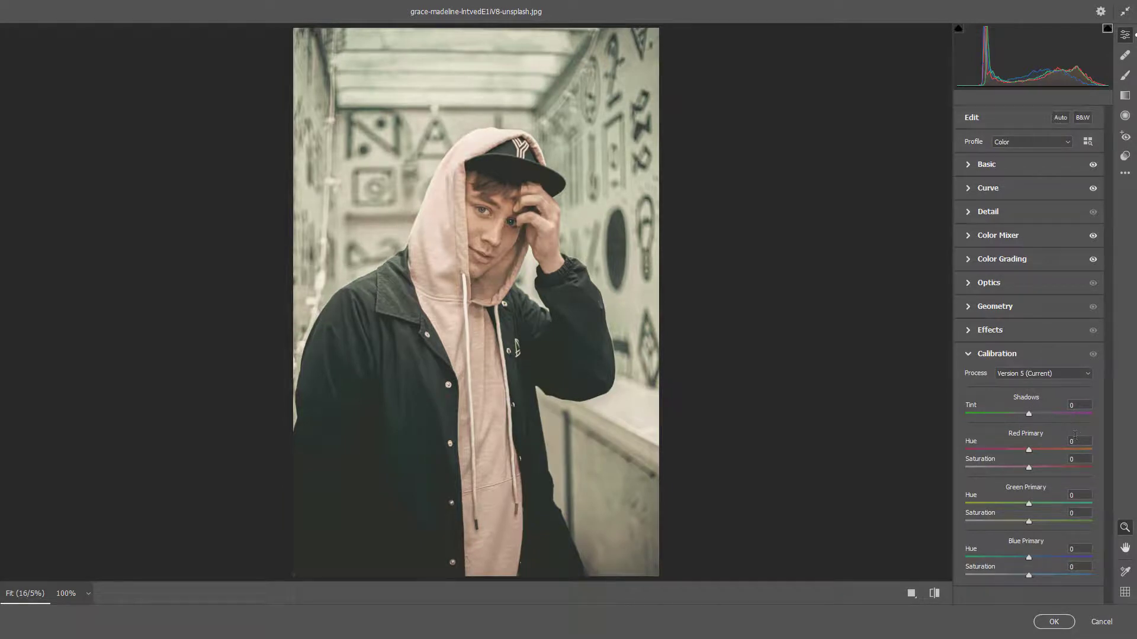
{"action": "left_click", "coordinate": [1078, 457]}
{"action": "type", "text": "-6"}
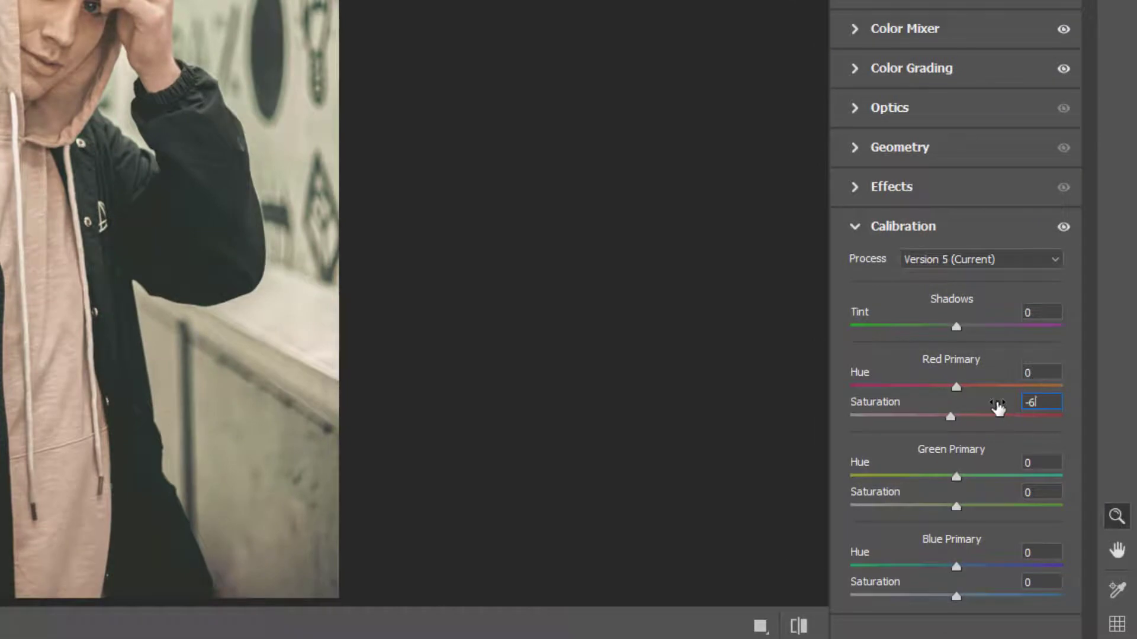
{"action": "key", "text": "Tab"}
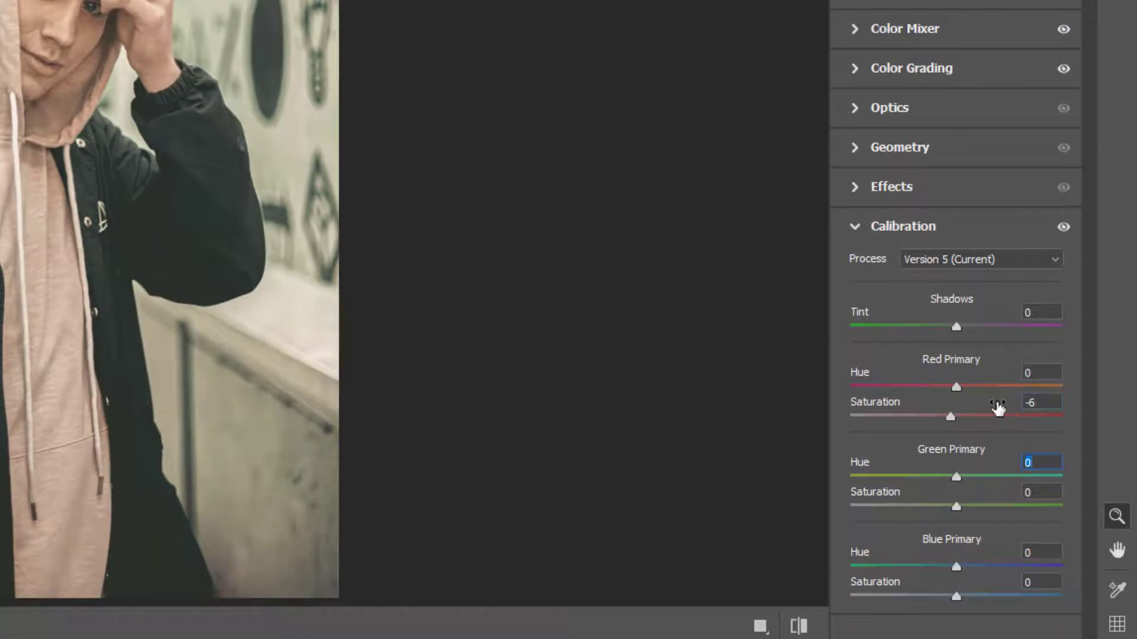
{"action": "type", "text": "36"}
- Set the Blue Primary hue to -3 and saturation to -60 in Calibration
{"action": "key", "text": "Tab"}
{"action": "key", "text": "Tab"}
{"action": "type", "text": "-3"}
{"action": "key", "text": "Tab"}
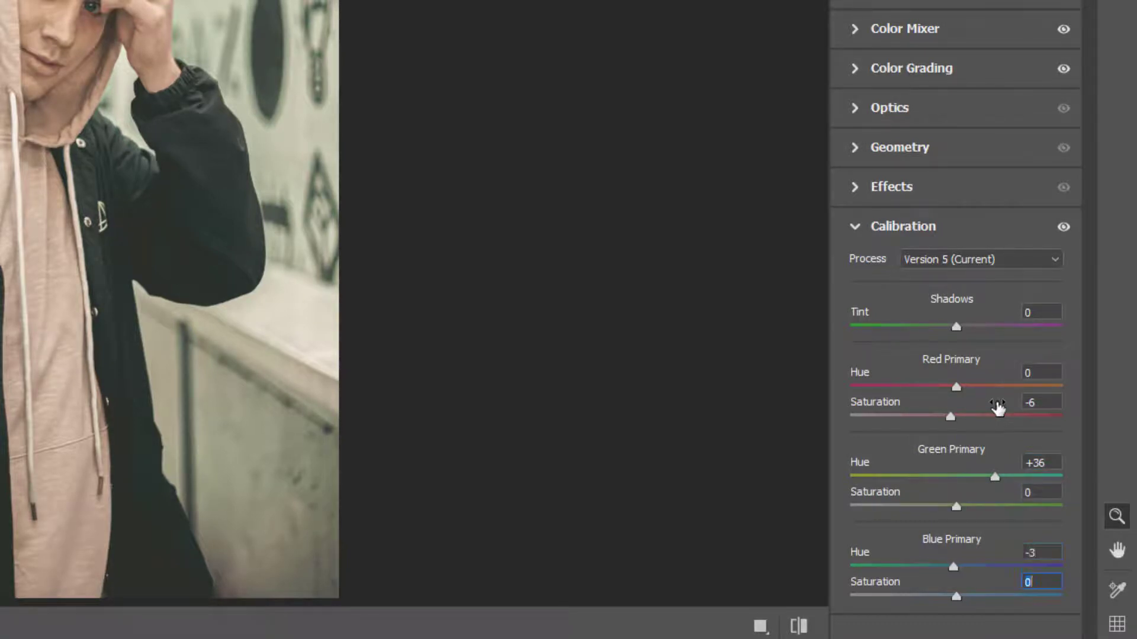
{"action": "type", "text": "-60"}
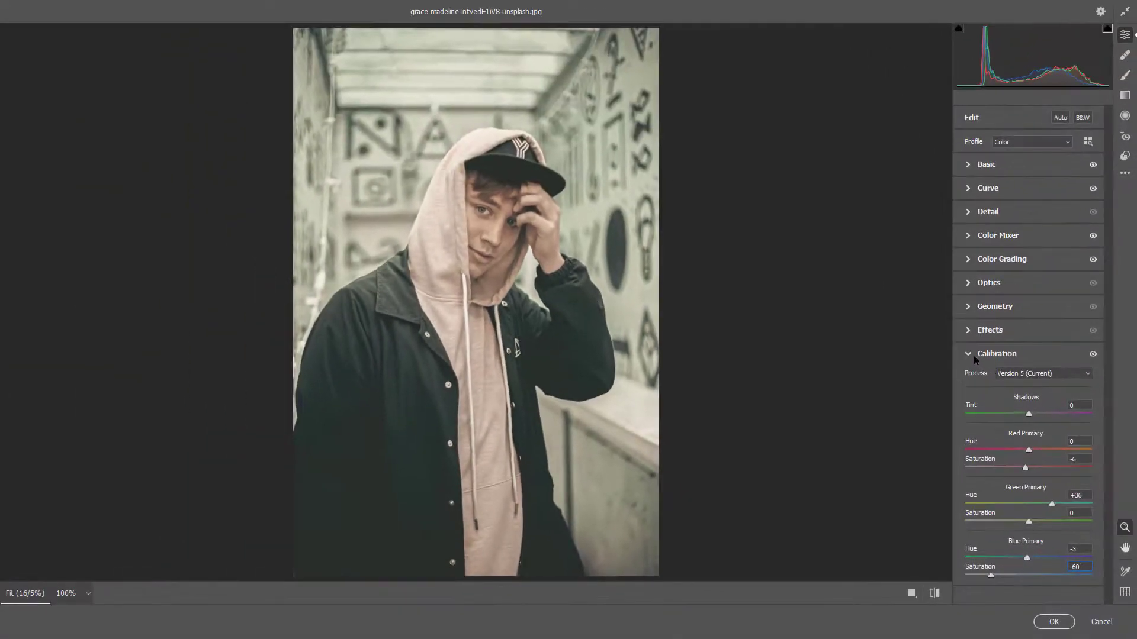
{"action": "left_click", "coordinate": [855, 226]}
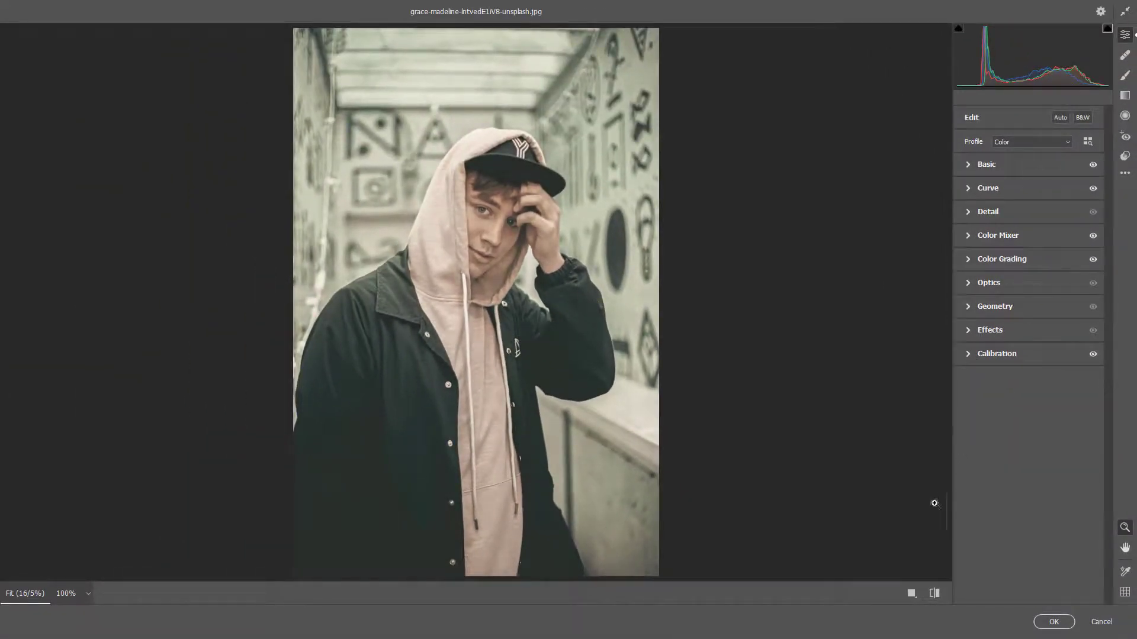
- Save the current Camera Raw settings as an XMP file named "final 4" in Downloads
{"action": "left_click", "coordinate": [911, 593]}
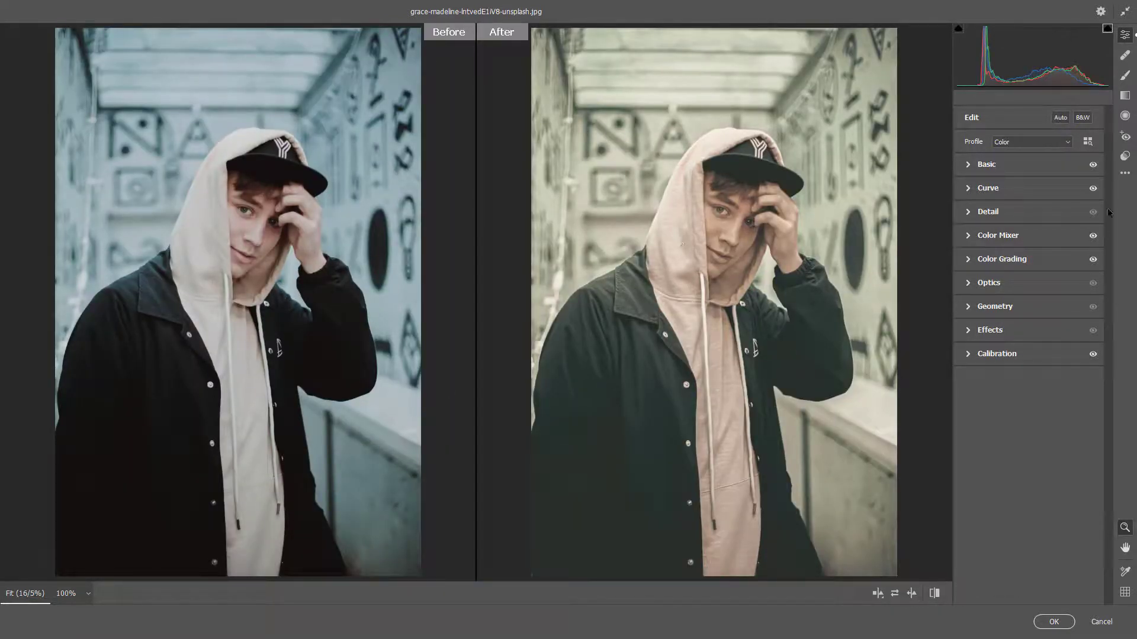
{"action": "left_click", "coordinate": [1125, 173]}
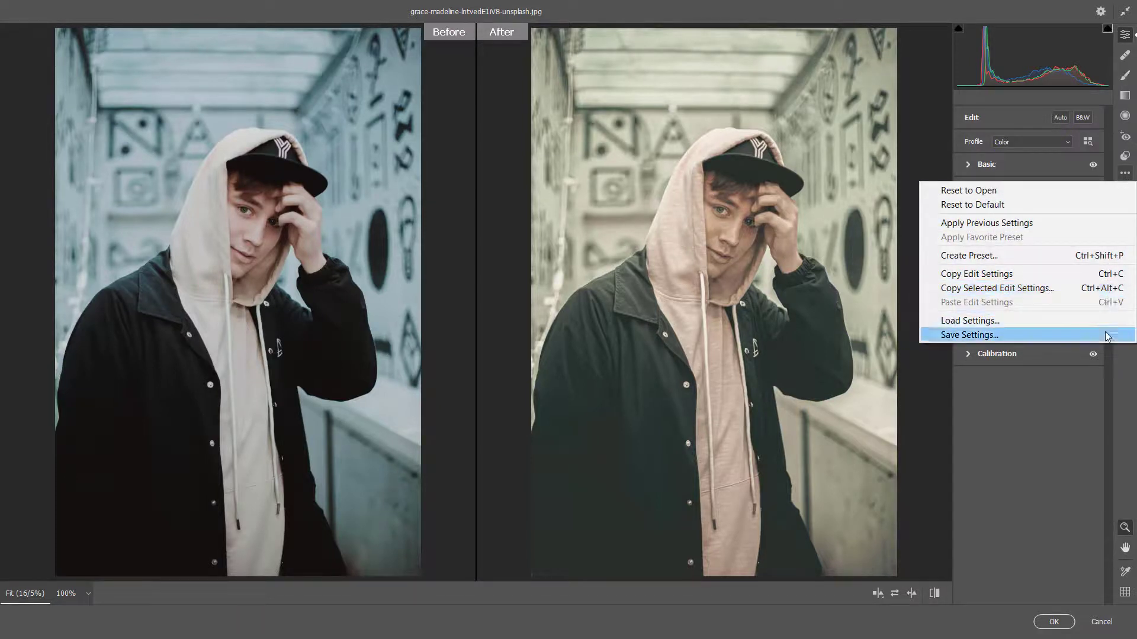
{"action": "left_click", "coordinate": [986, 336]}
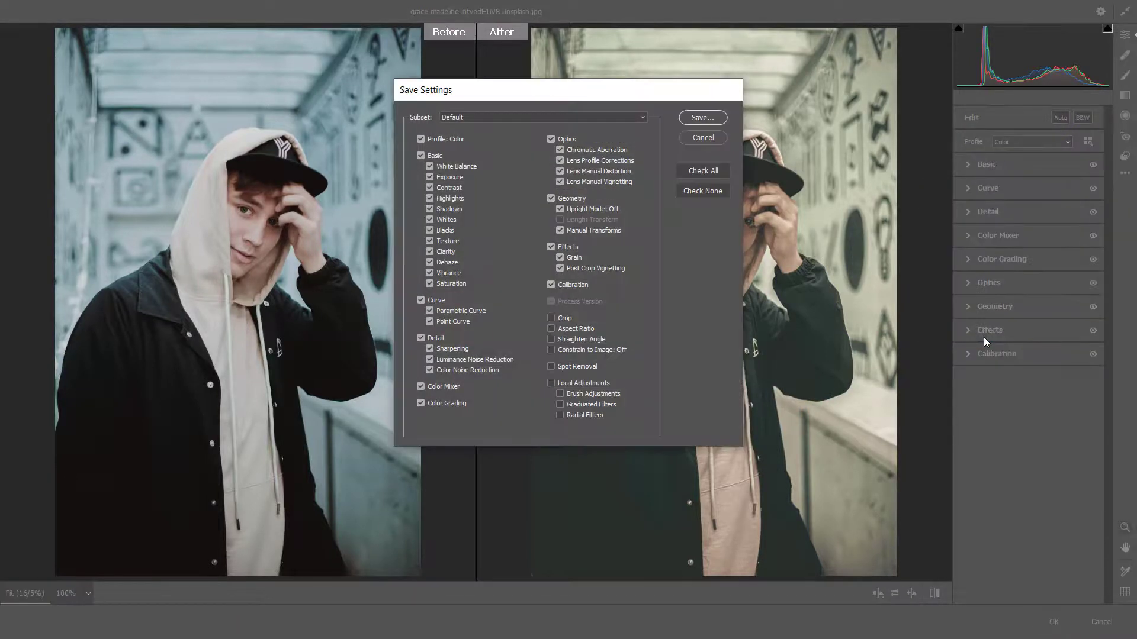
{"action": "left_click", "coordinate": [703, 117]}
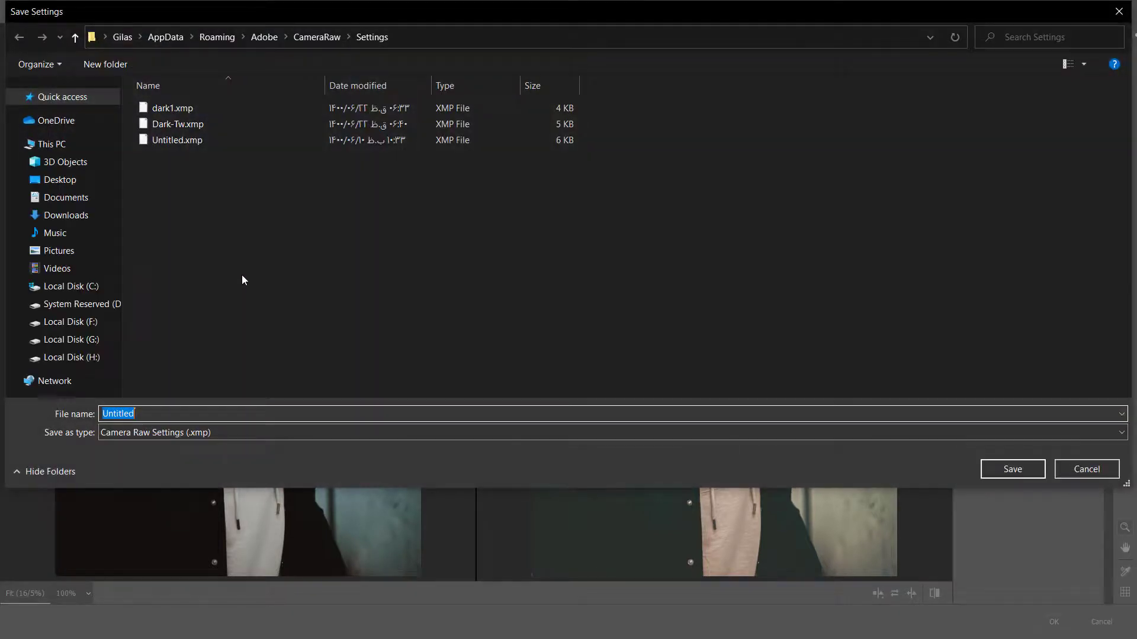
{"action": "left_click", "coordinate": [68, 217]}
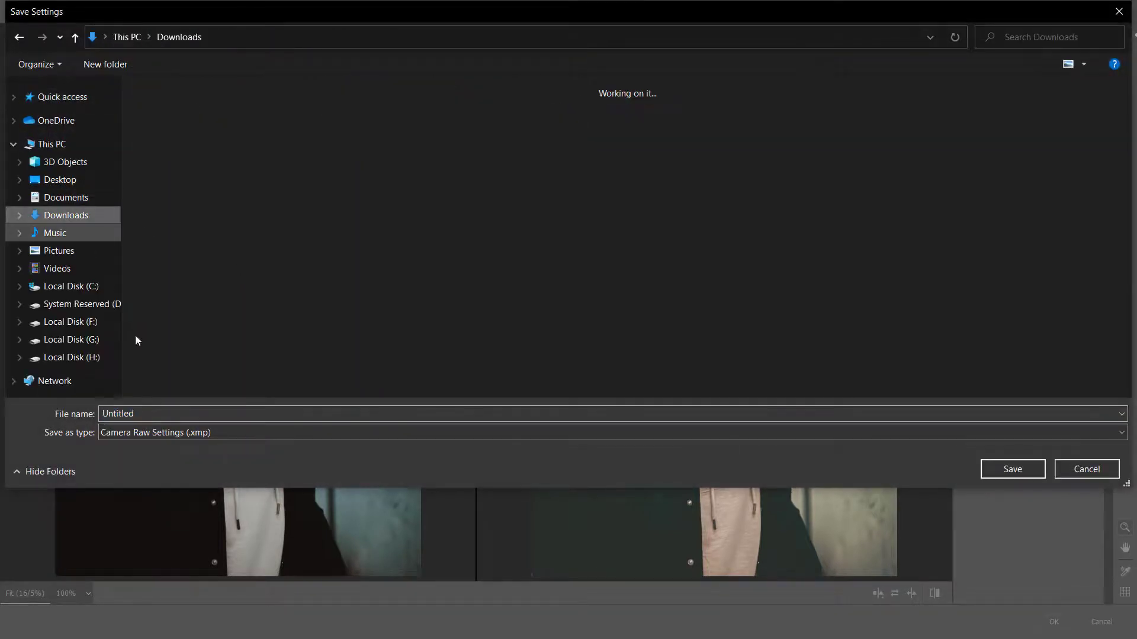
{"action": "left_click_drag", "start_coordinate": [158, 413], "coordinate": [101, 418]}
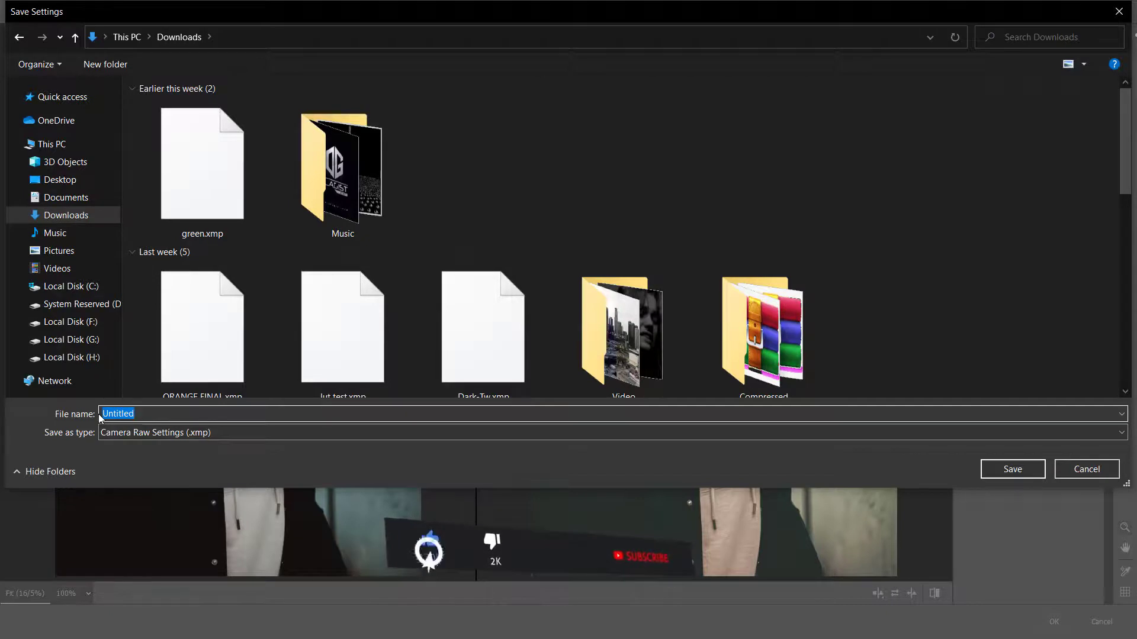
{"action": "type", "text": "final"}
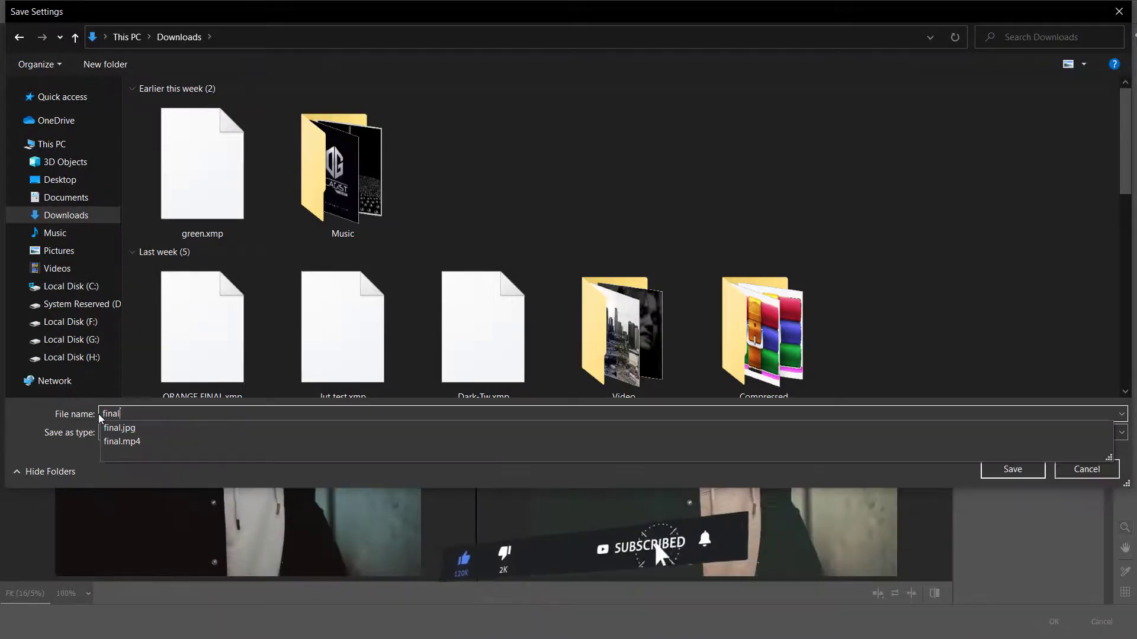
{"action": "type", "text": " 4"}
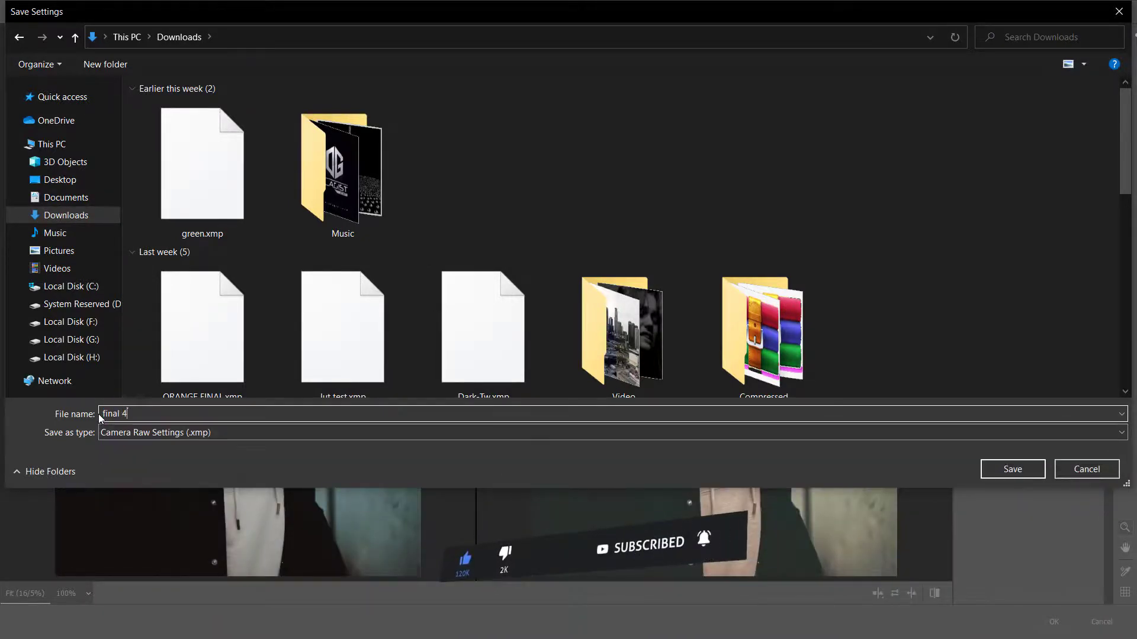
{"action": "key", "text": "Return"}
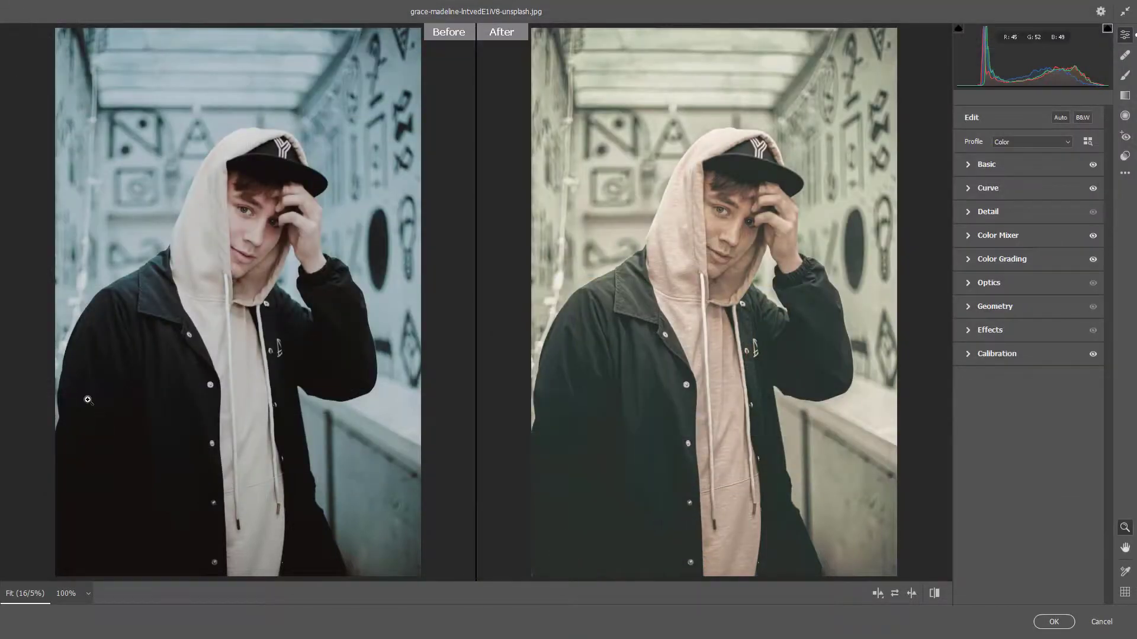
- Apply the Camera Raw filter and compare the layer with its visibility off and on
{"action": "left_click", "coordinate": [1054, 622]}
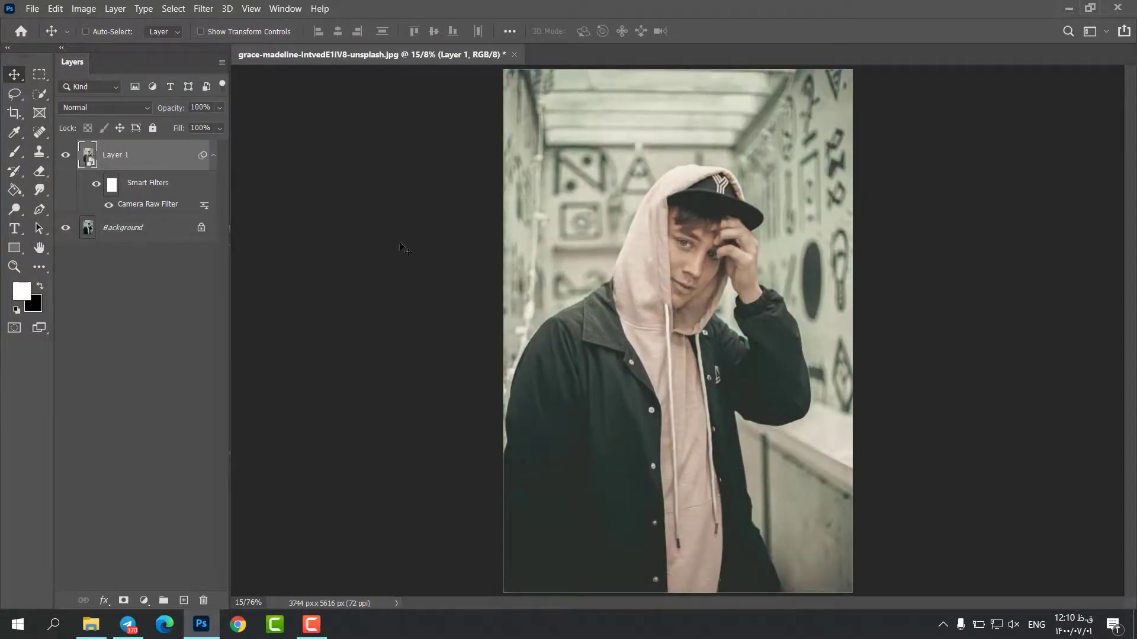
{"action": "left_click", "coordinate": [66, 155]}
{"action": "left_click", "coordinate": [66, 155]}
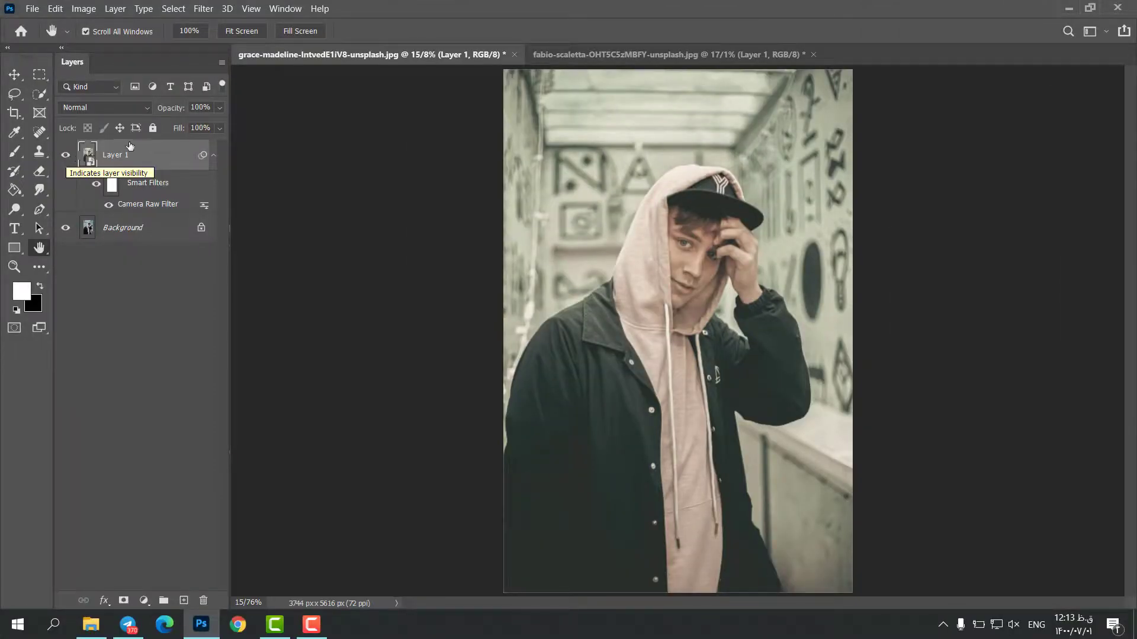
- Switch to the second photo's document and open the Camera Raw Filter on it
{"action": "left_click", "coordinate": [566, 55]}
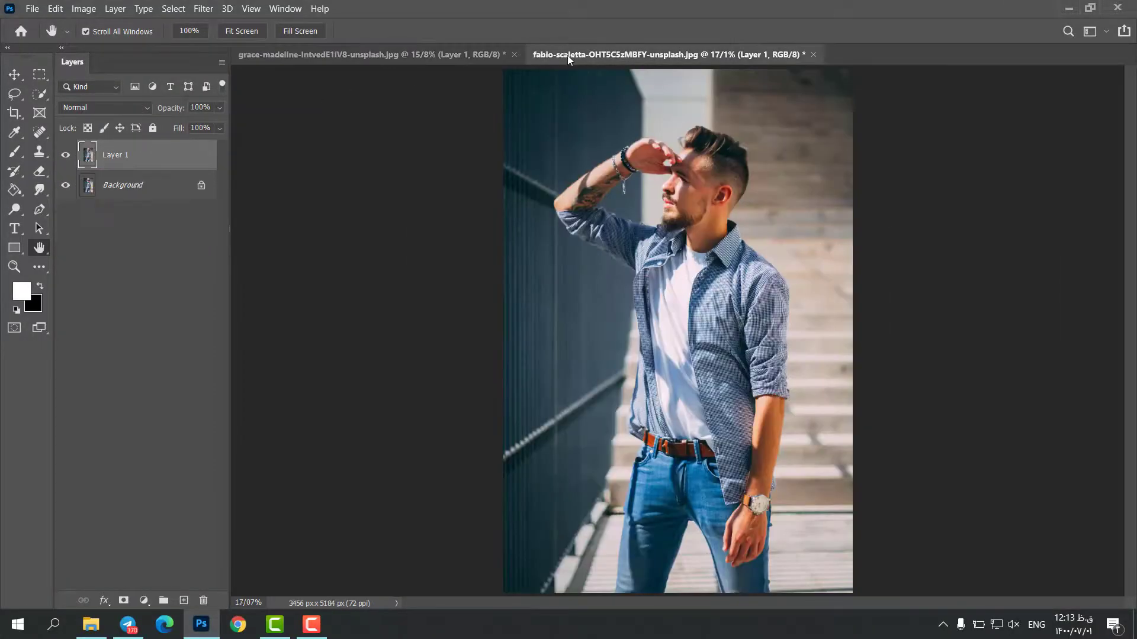
{"action": "left_click", "coordinate": [203, 8]}
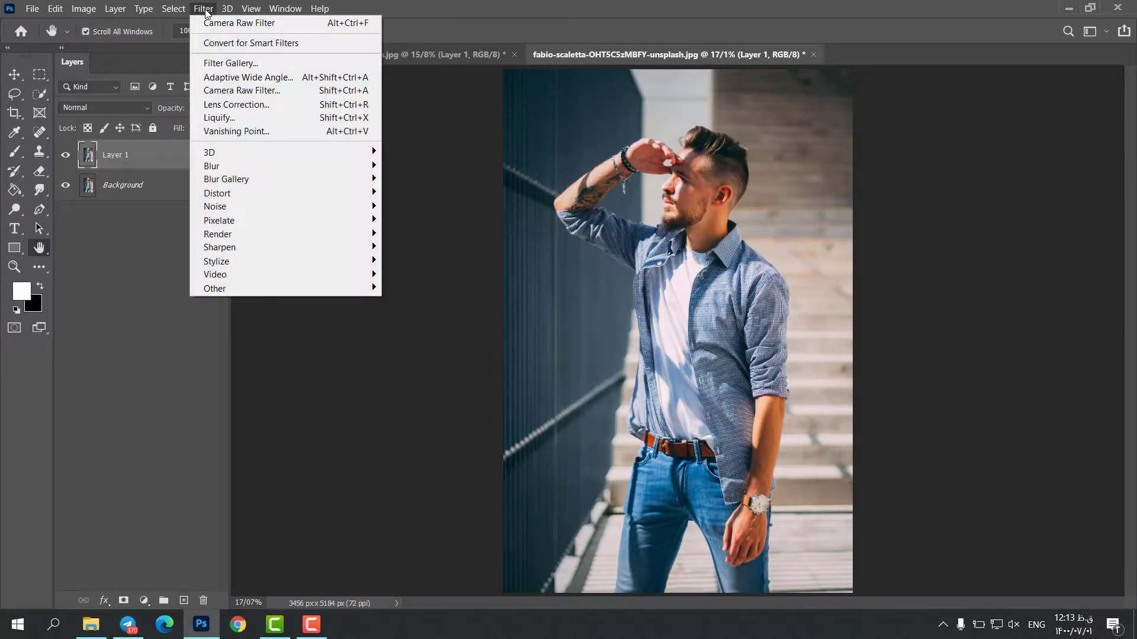
{"action": "left_click", "coordinate": [196, 90]}
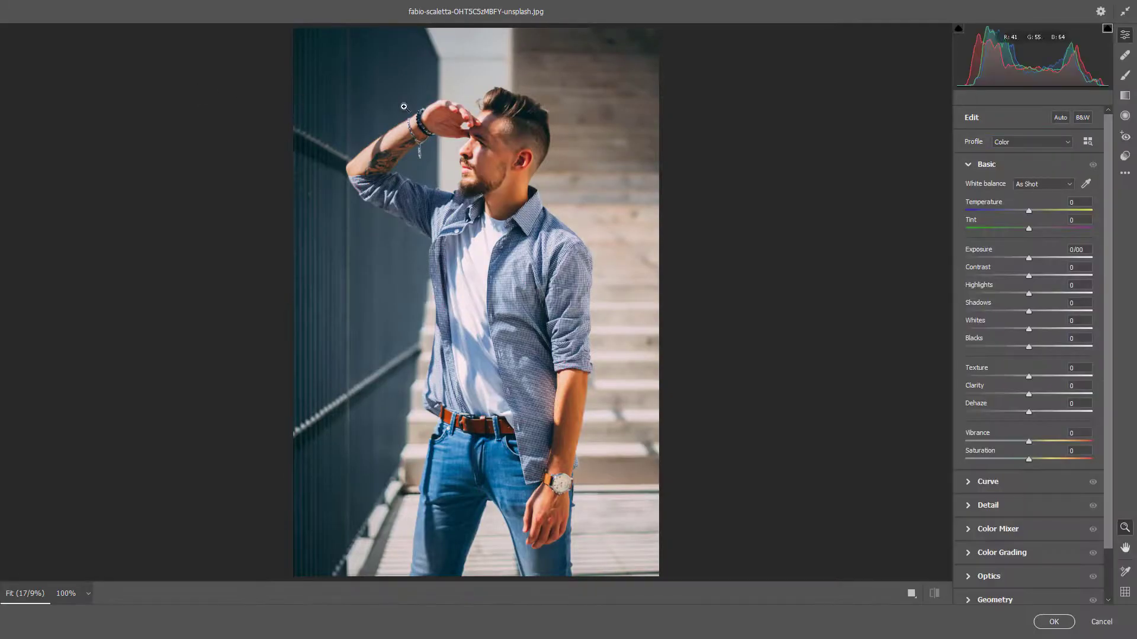
- Load the saved settings file onto this photo
{"action": "left_click", "coordinate": [1125, 173]}
{"action": "left_click", "coordinate": [969, 321]}
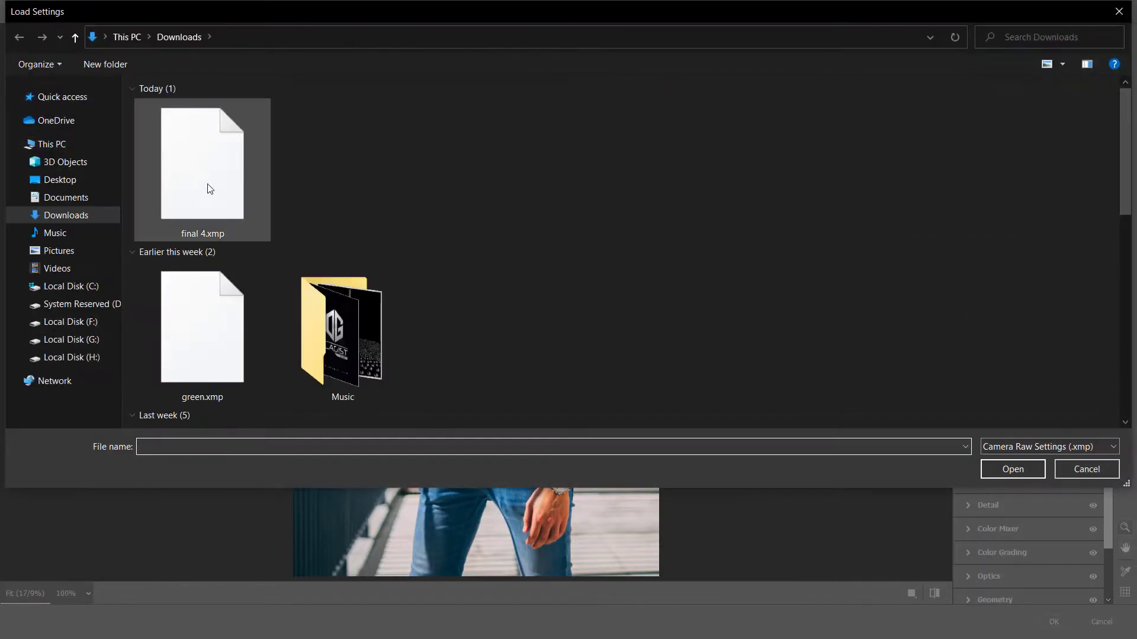
{"action": "double_click", "coordinate": [209, 188]}
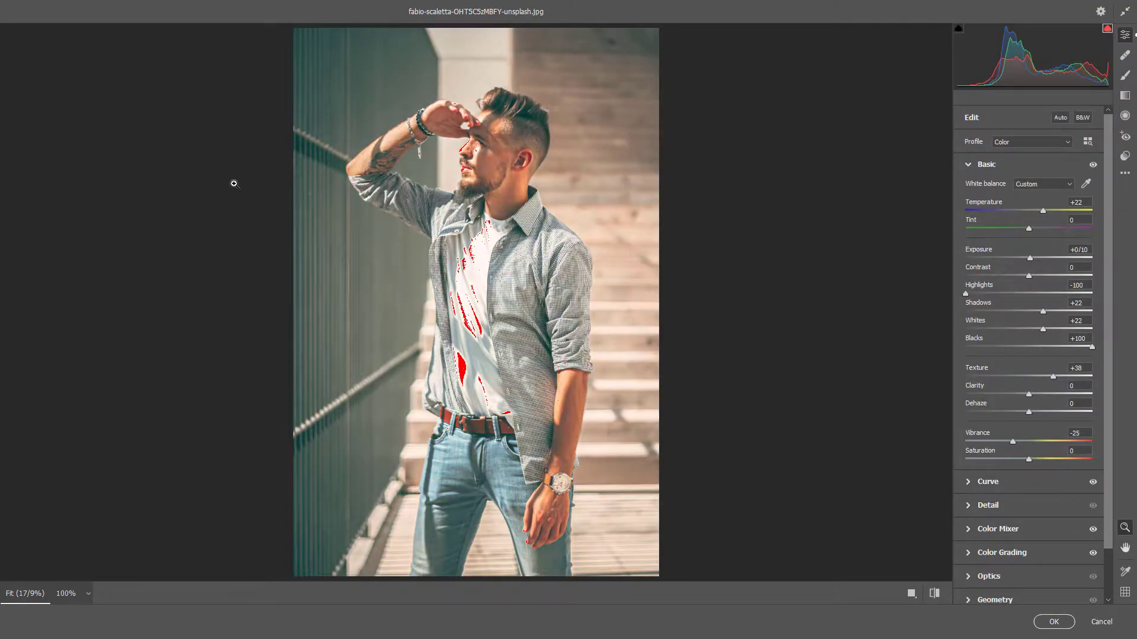
- Set the Basic Exposure to -0.70
{"action": "left_click", "coordinate": [1091, 249]}
{"action": "type", "text": "-"}
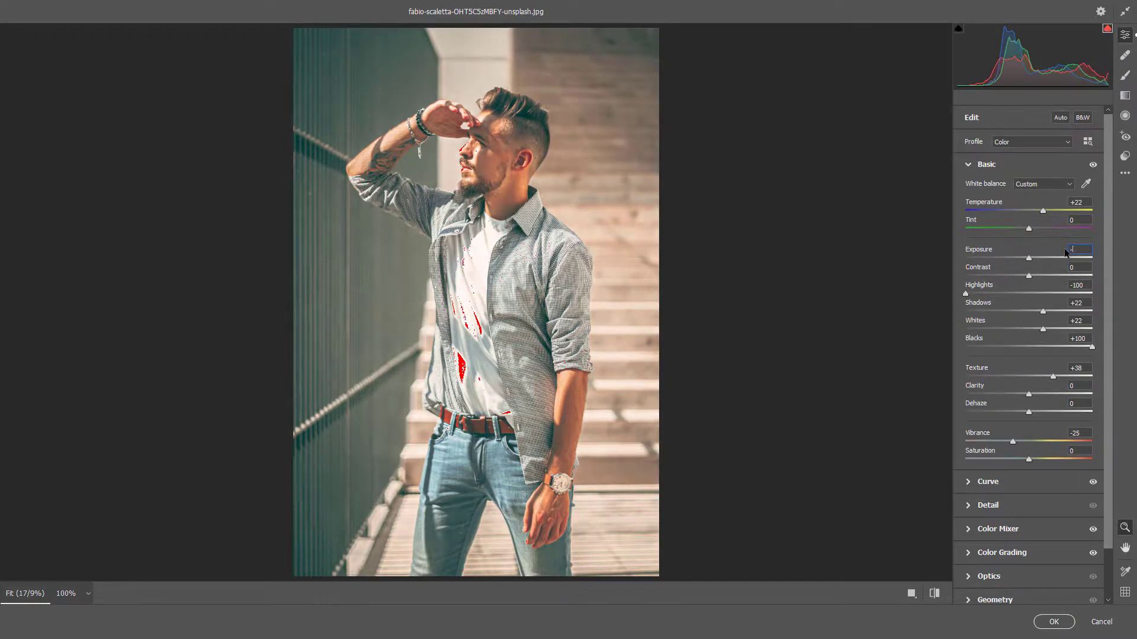
{"action": "type", "text": "0.70"}
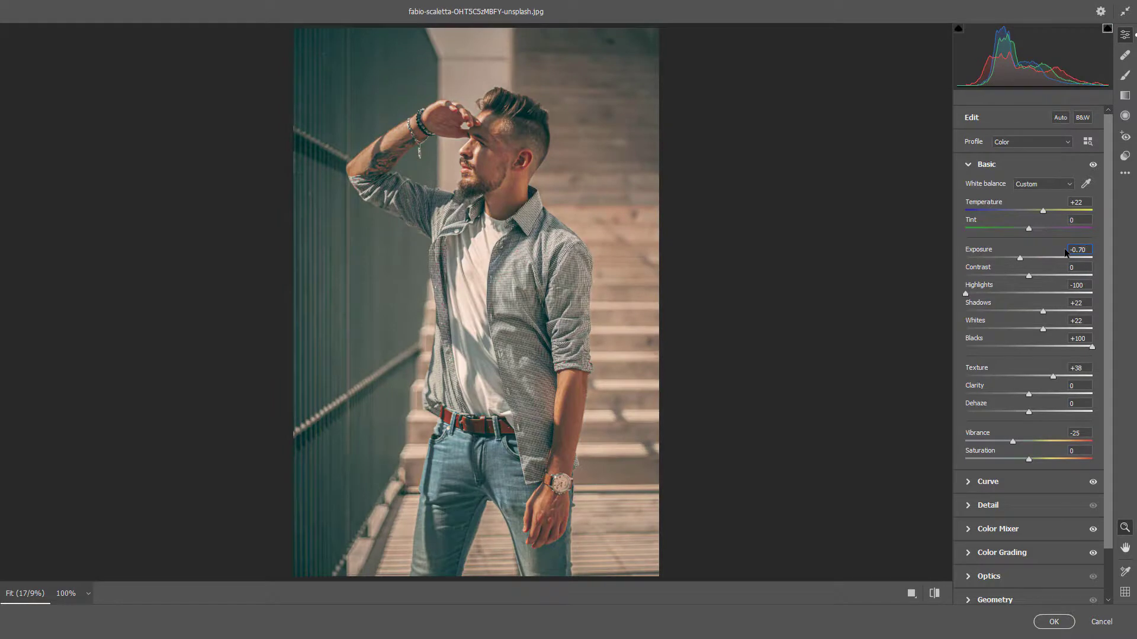
{"action": "left_click", "coordinate": [964, 162]}
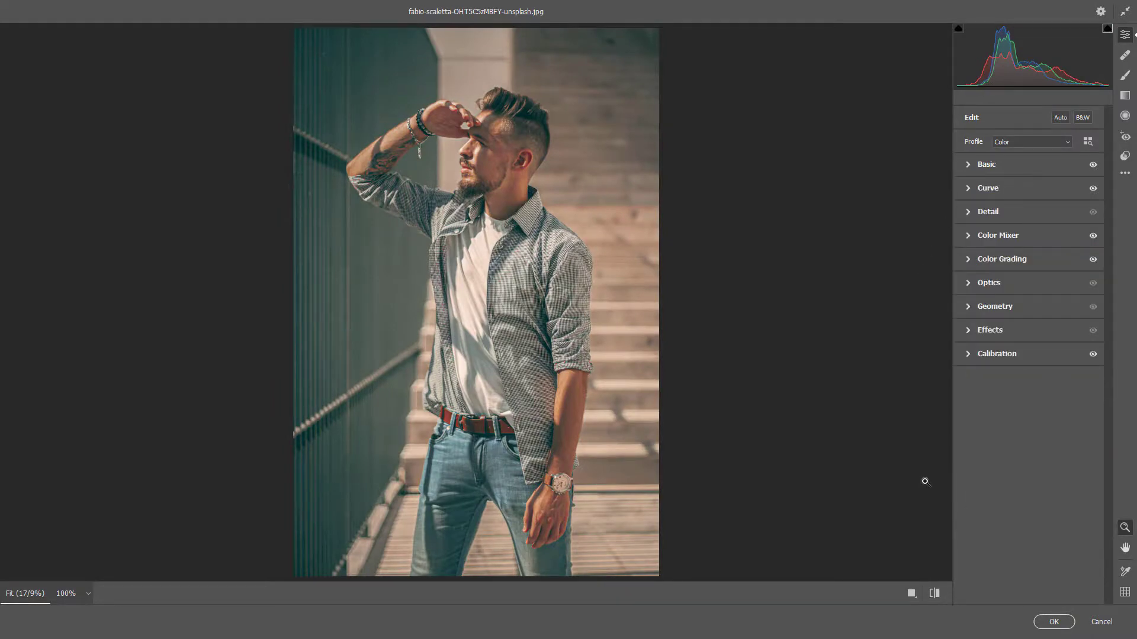
- Compare the before and after versions side by side
{"action": "left_click", "coordinate": [936, 595]}
{"action": "left_click", "coordinate": [937, 597]}
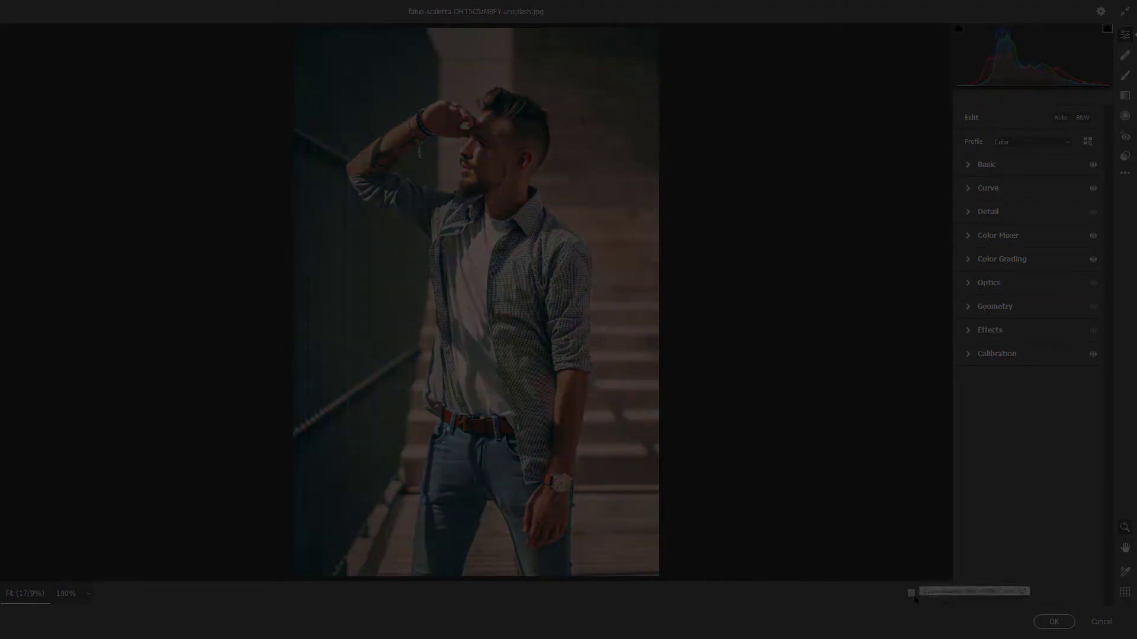
{"action": "left_click", "coordinate": [911, 594]}
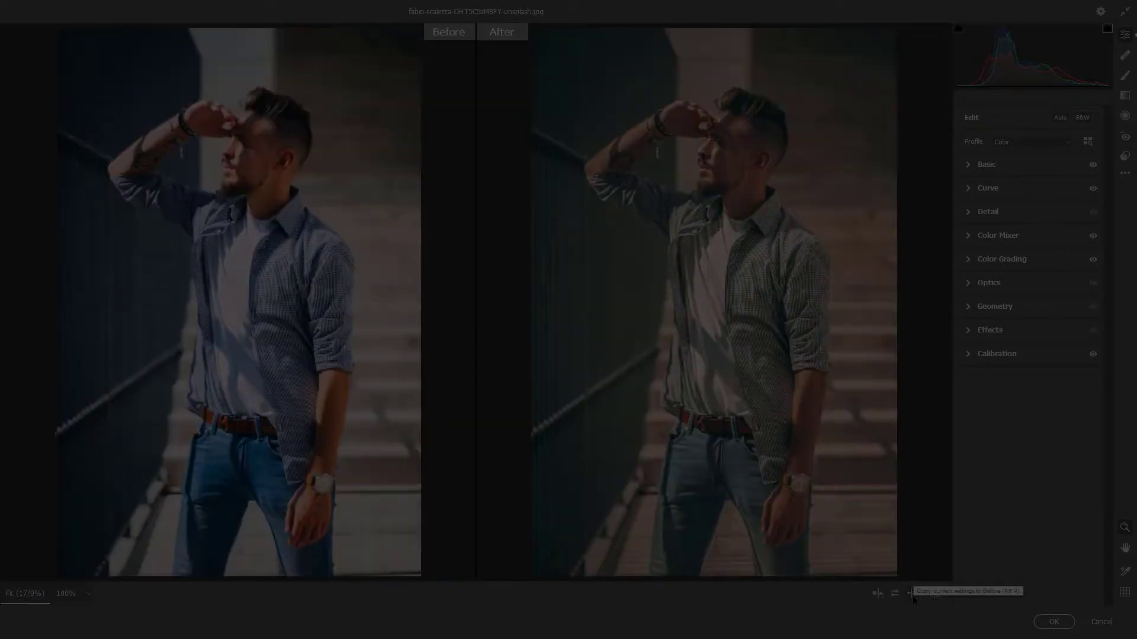